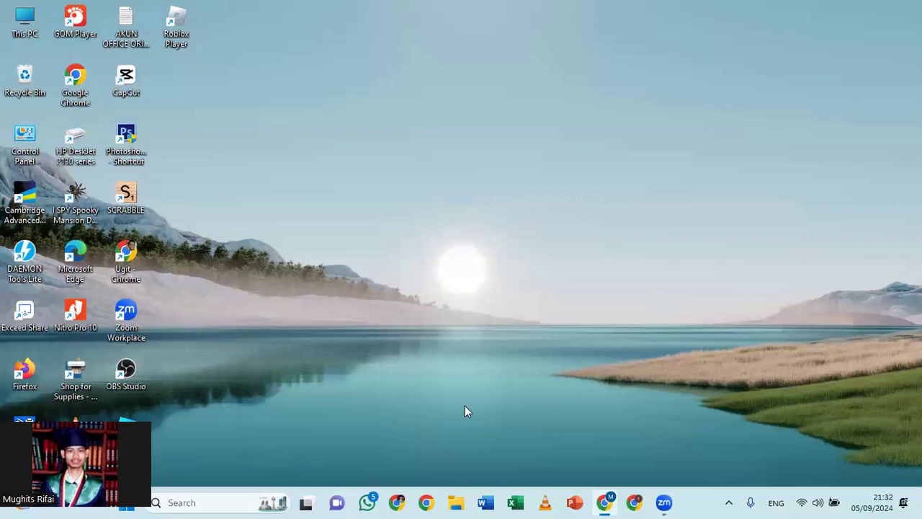
# Step: Switch to Chrome, enter the address english-dashboard.pearson.com, and sign in to Pearson with the prefilled credentials
pyautogui.click(604, 502)
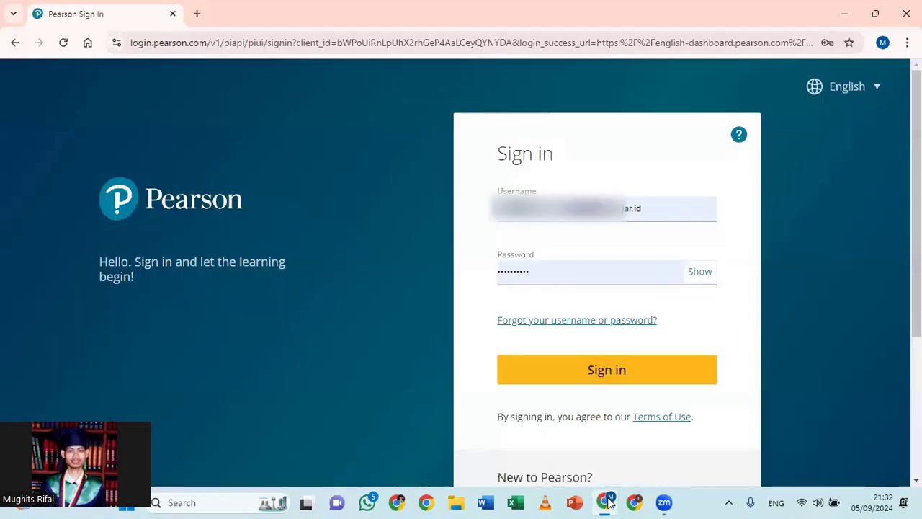
pyautogui.click(638, 42)
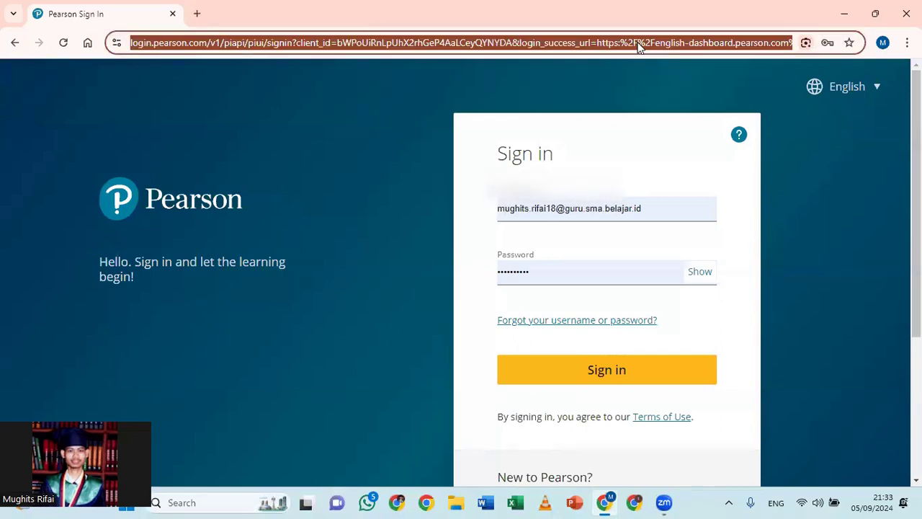
pyautogui.write('englh')
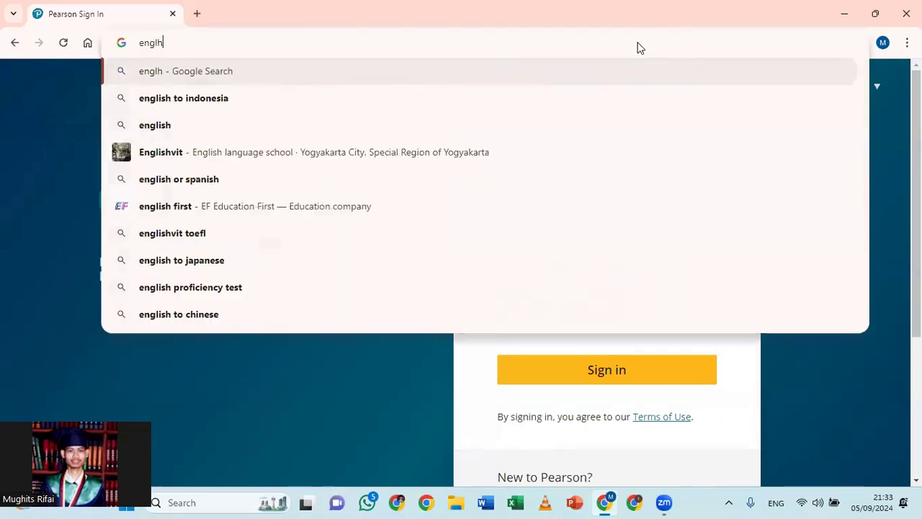
pyautogui.press('BackSpace')
pyautogui.write('ish-')
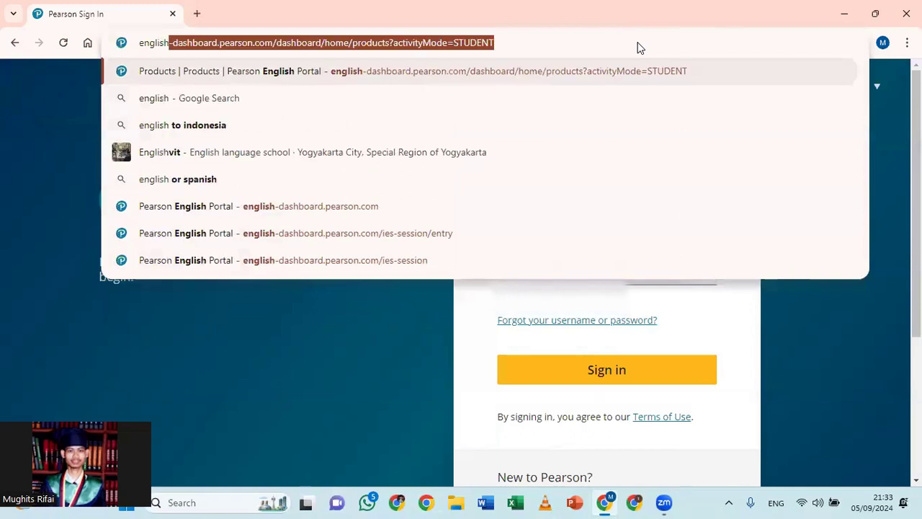
pyautogui.press('BackSpace')
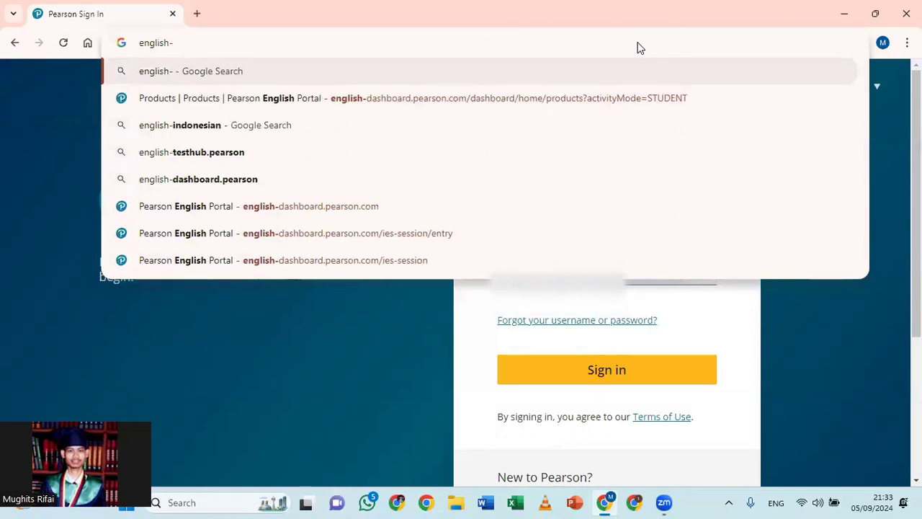
pyautogui.write('dashbo')
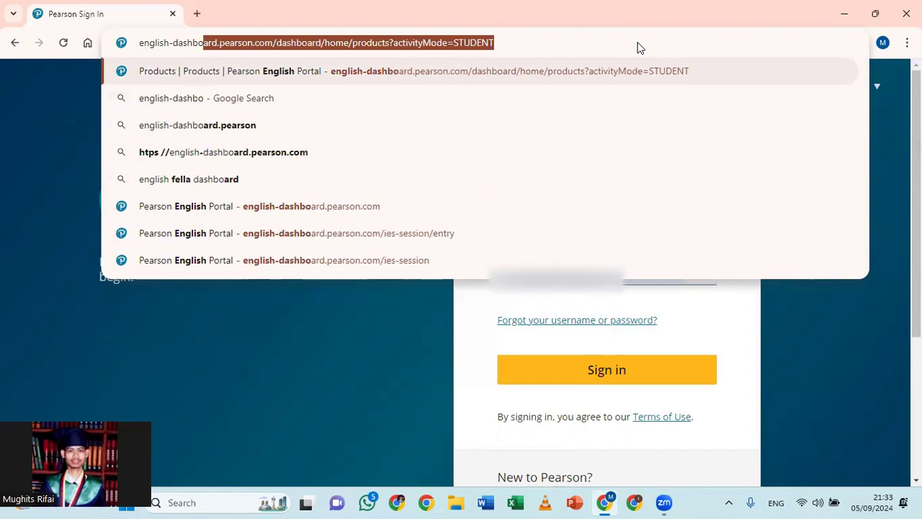
pyautogui.write('ard.pearson')
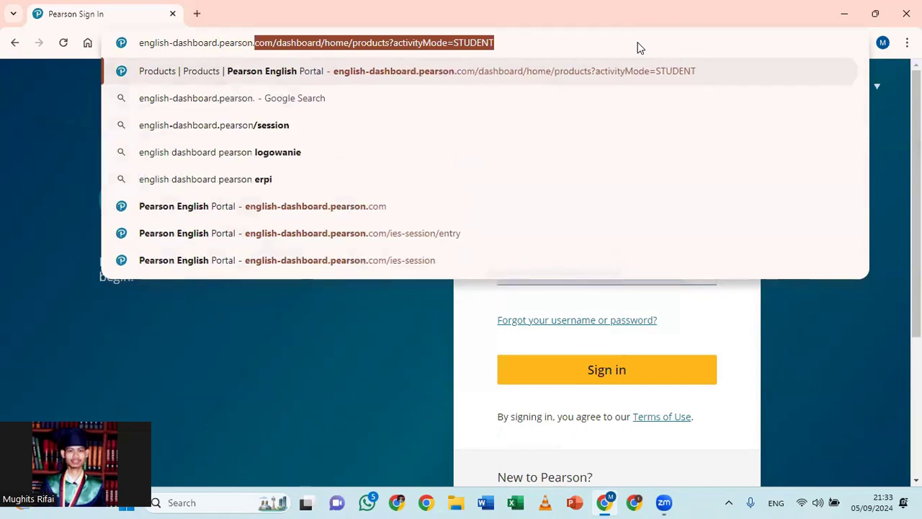
pyautogui.write('.com')
pyautogui.press('Delete')
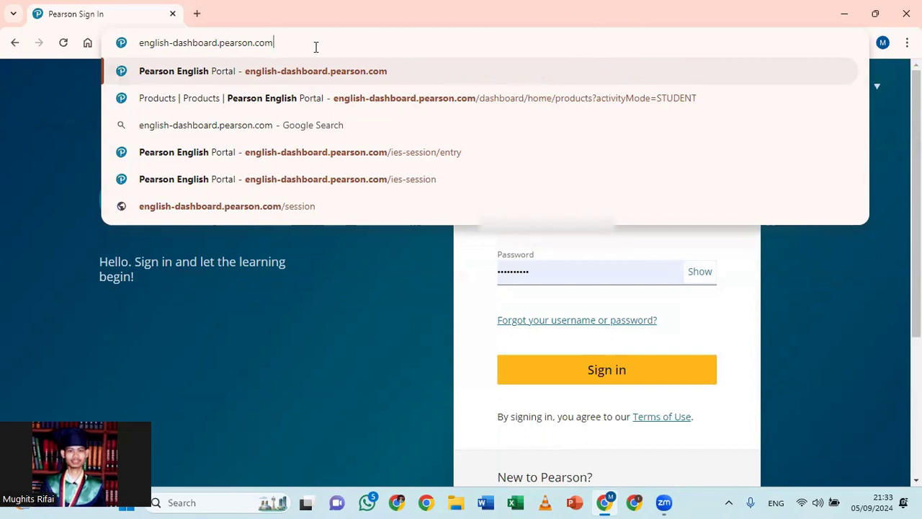
pyautogui.click(867, 247)
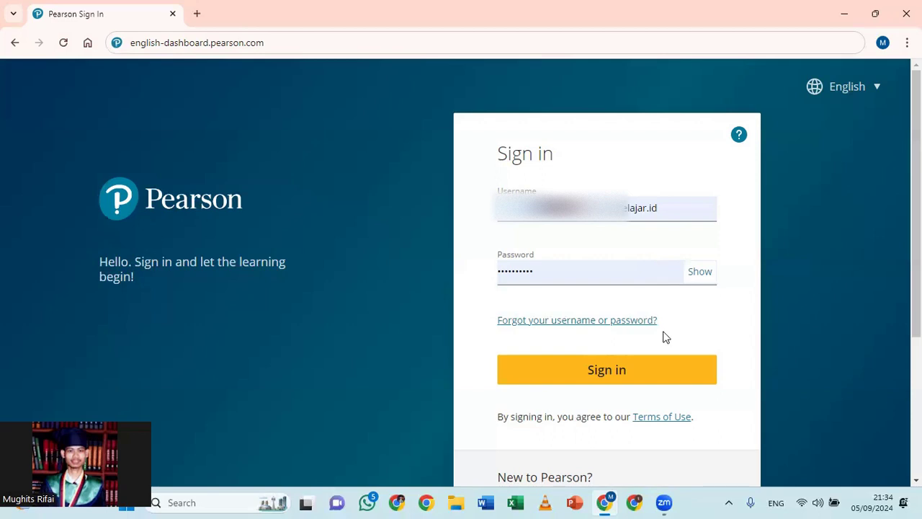
pyautogui.click(637, 373)
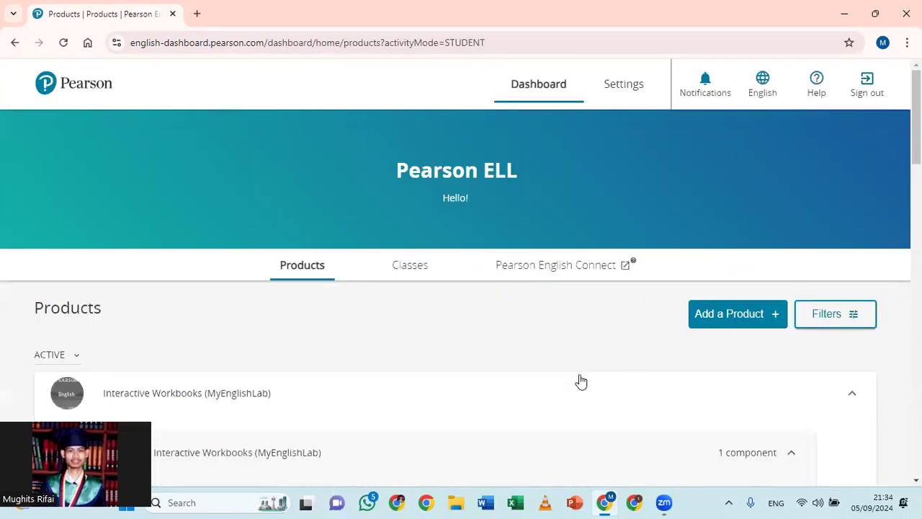
# Step: Look through the active products on the dashboard, from Interactive Workbooks (MyEnglishLab) to the Roadmap A1 components
pyautogui.scroll(-2, 581, 381)
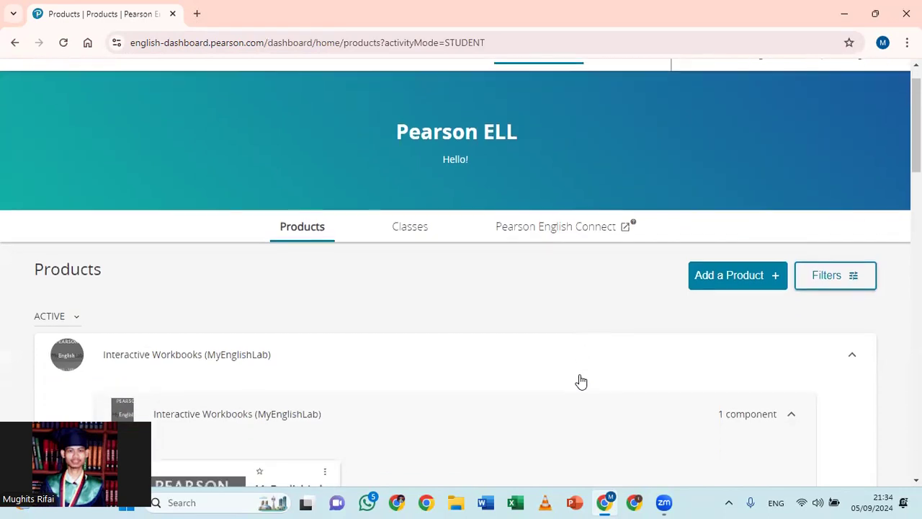
pyautogui.scroll(-4, 580, 381)
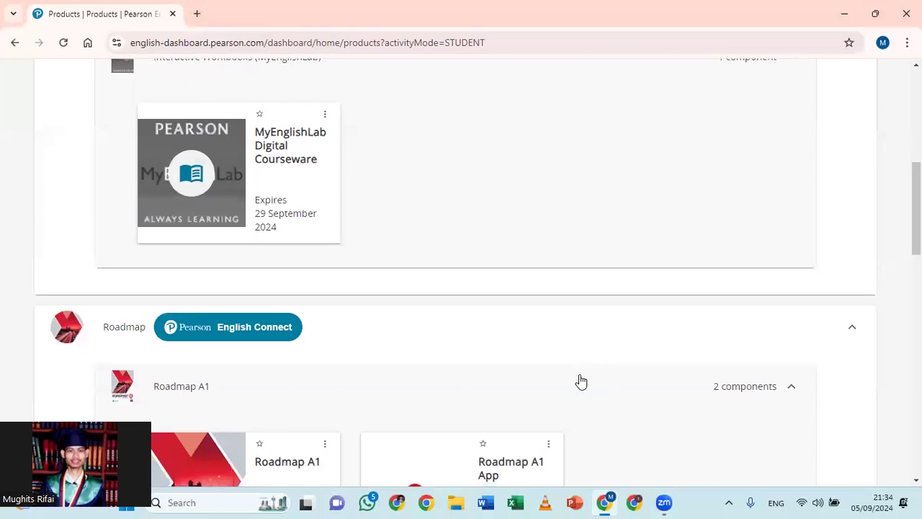
pyautogui.scroll(-1, 581, 381)
pyautogui.scroll(-1, 579, 373)
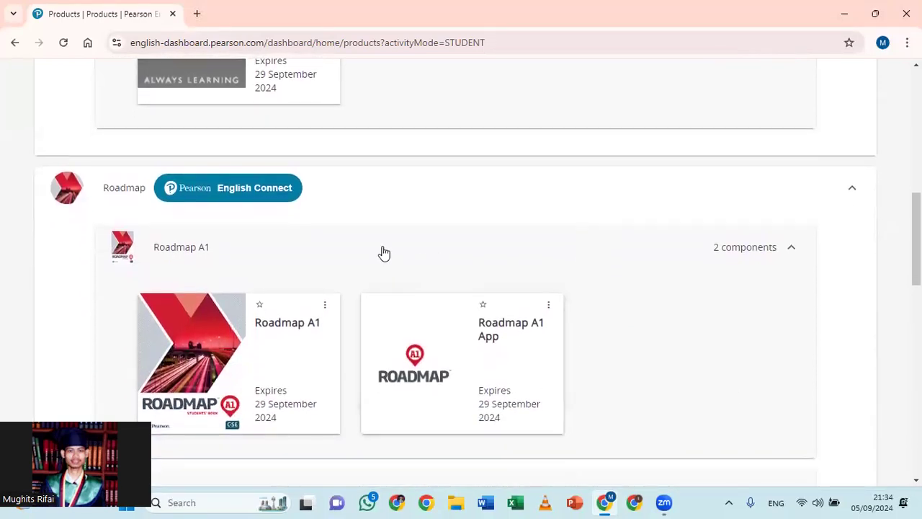
pyautogui.scroll(4, 381, 253)
pyautogui.scroll(2, 382, 252)
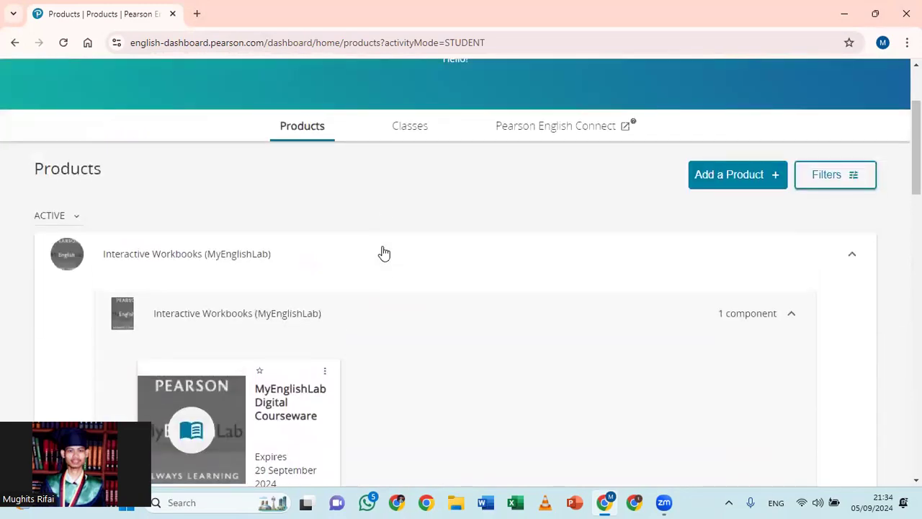
pyautogui.scroll(-1, 374, 252)
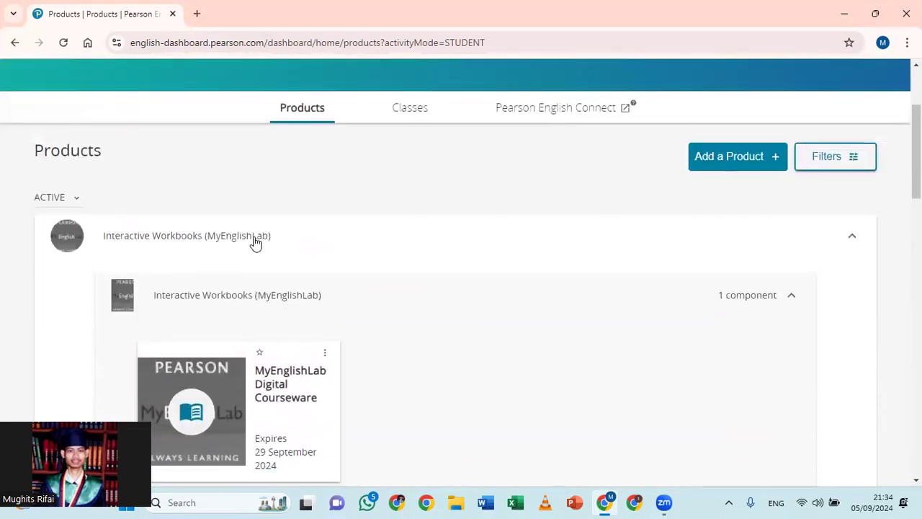
pyautogui.scroll(-1, 298, 240)
pyautogui.scroll(1, 301, 240)
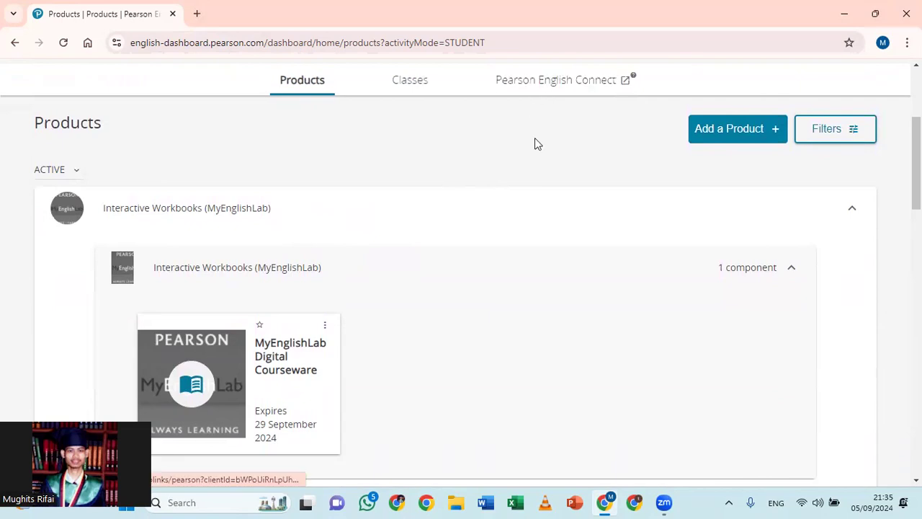
# Step: Go to Pearson English Connect from the dashboard and open the Roadmap A1 – Student's Book course
pyautogui.click(550, 83)
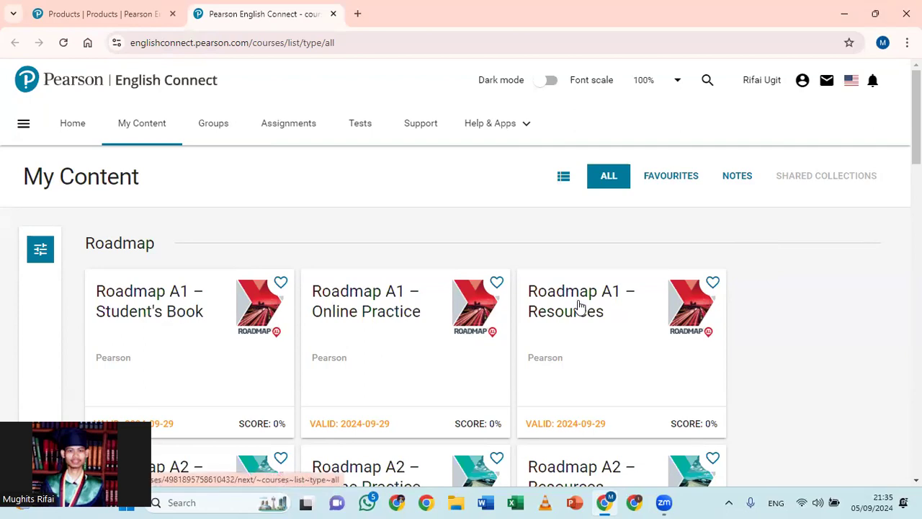
pyautogui.click(156, 319)
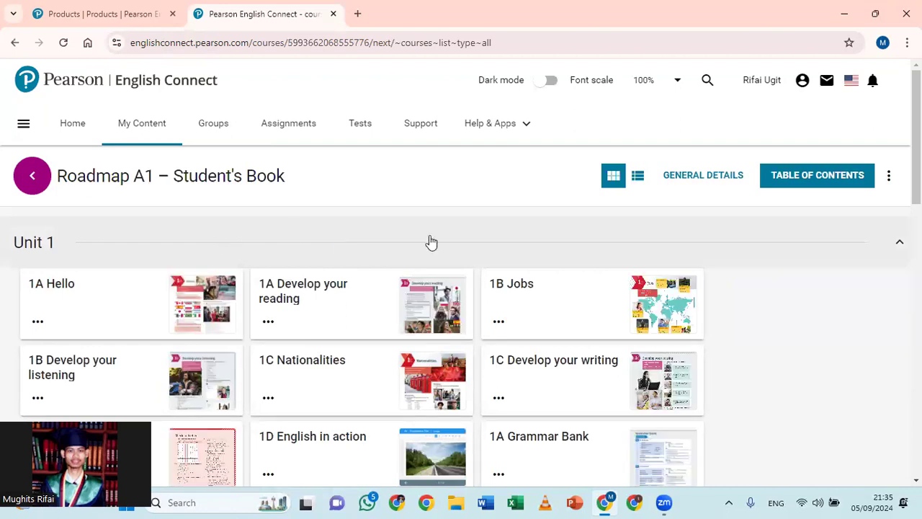
# Step: Collapse Unit 1 and briefly view the lessons listed under Unit 2
pyautogui.click(899, 244)
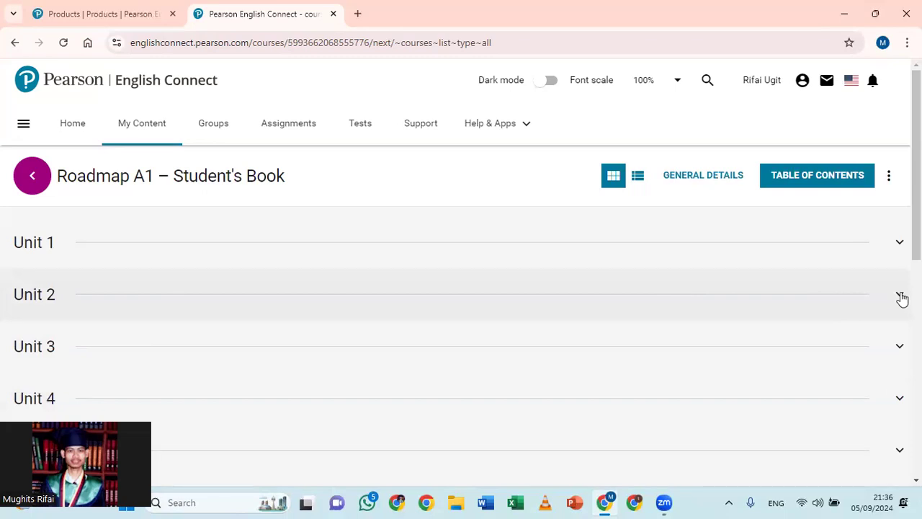
pyautogui.click(900, 296)
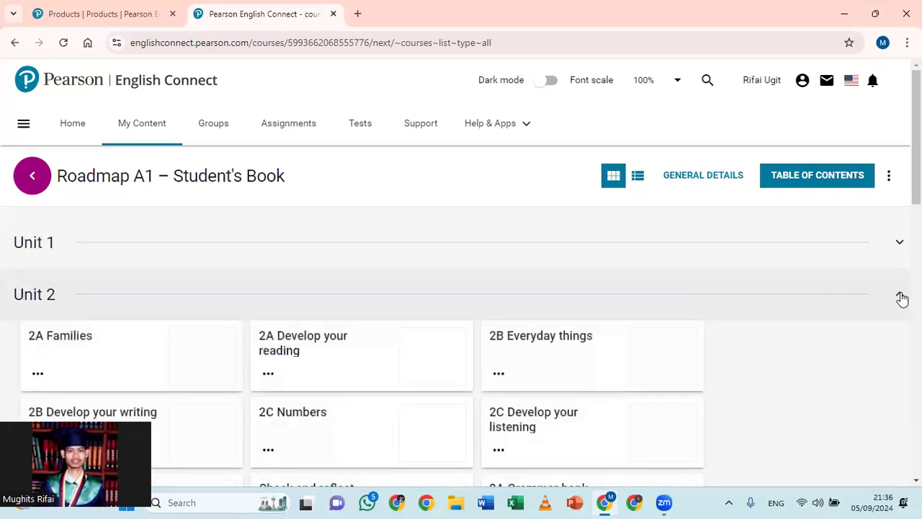
pyautogui.click(900, 296)
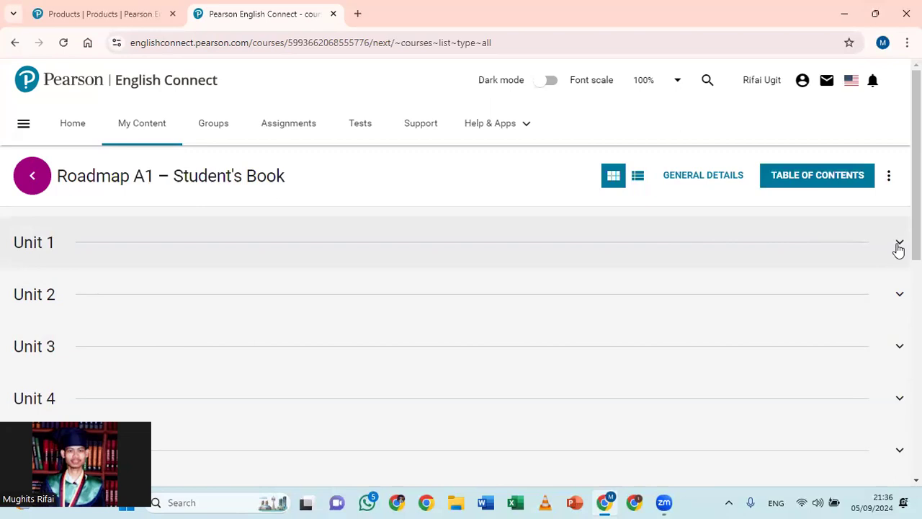
# Step: Expand Unit 1 of the Student's Book and open its lesson 1B Develop your listening
pyautogui.click(899, 245)
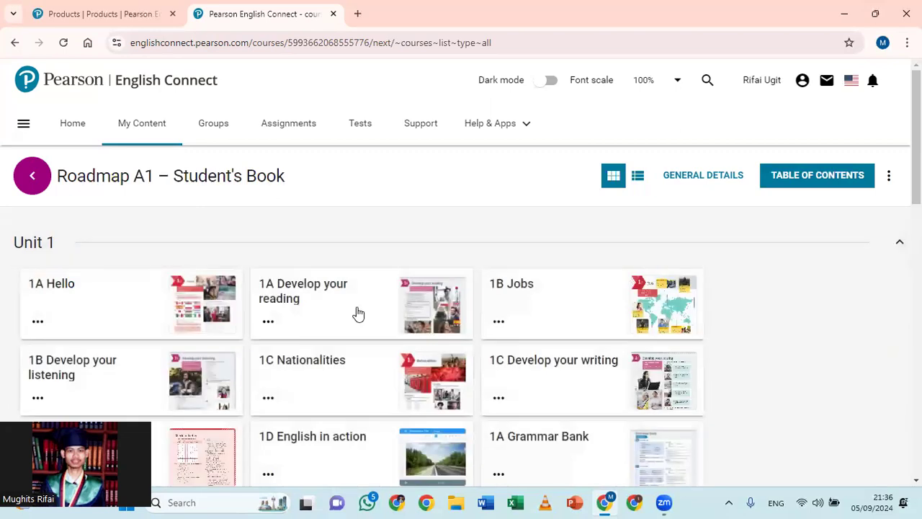
pyautogui.scroll(-2, 366, 303)
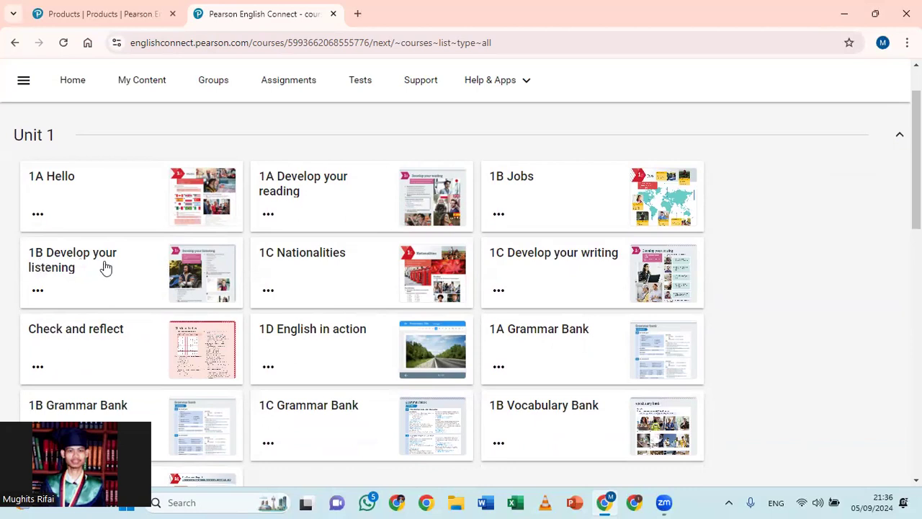
pyautogui.click(105, 266)
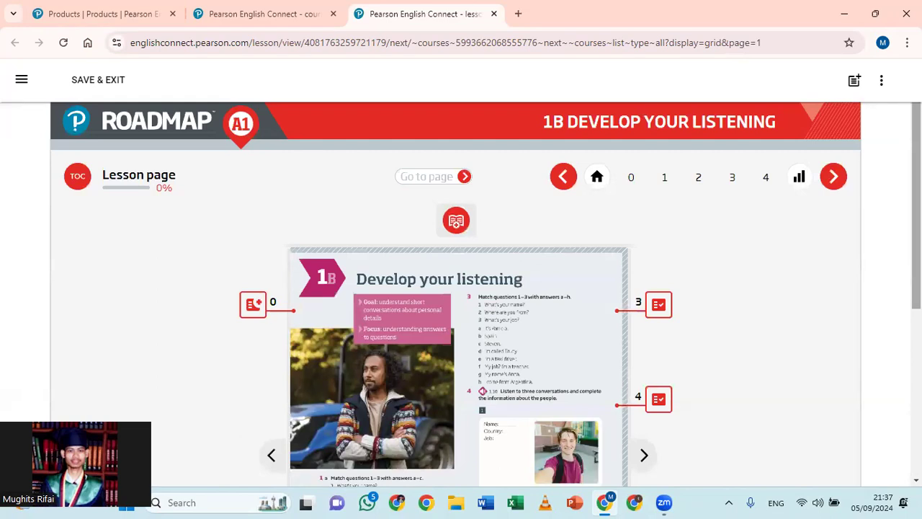
# Step: Examine the 1B Develop your listening lesson page, including its numbered exercises, Focus box and Online Practice link
pyautogui.scroll(-1, 461, 294)
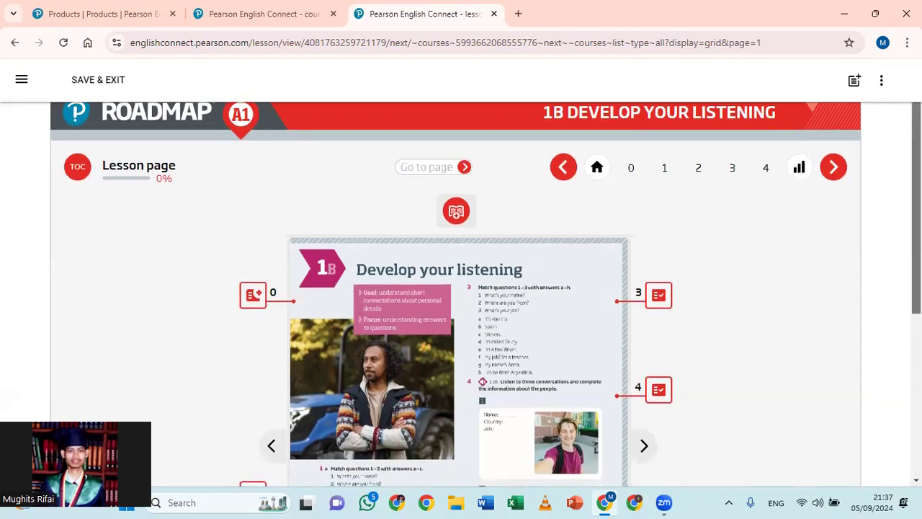
pyautogui.scroll(-4, 461, 294)
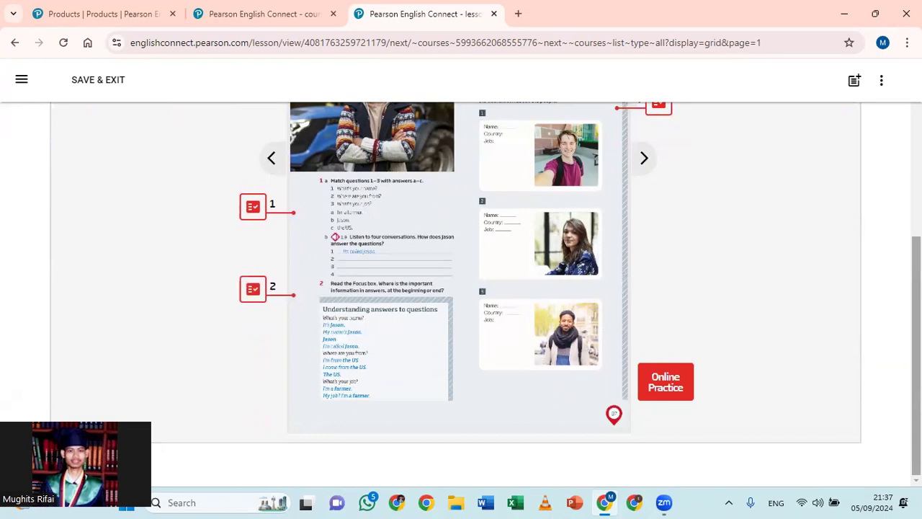
pyautogui.scroll(3, 461, 294)
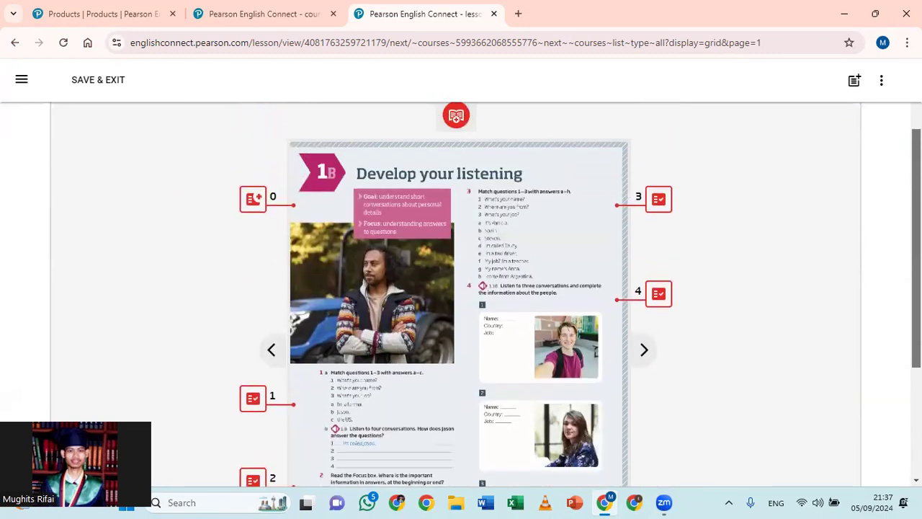
pyautogui.scroll(2, 876, 224)
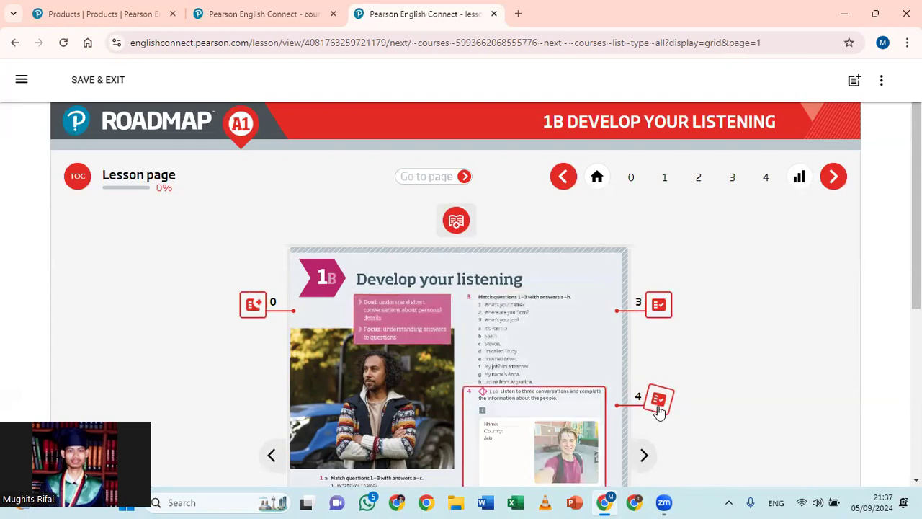
pyautogui.scroll(-2, 693, 396)
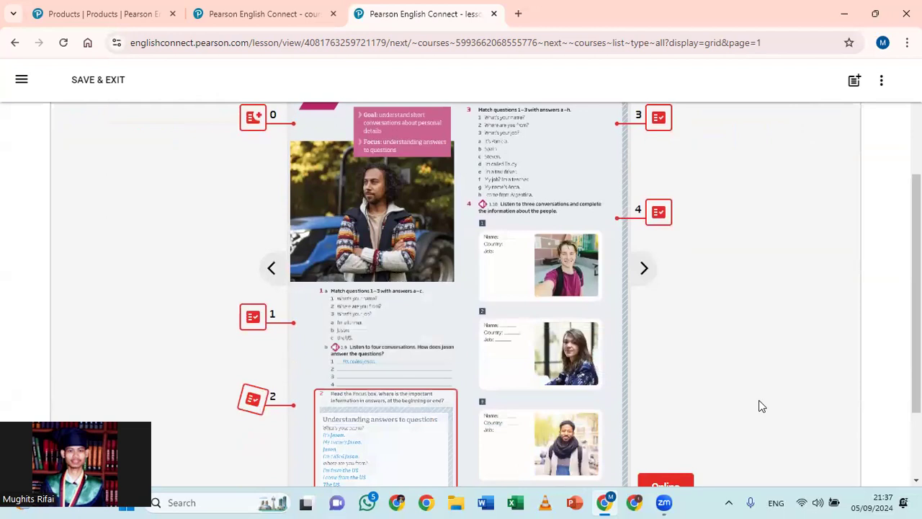
pyautogui.scroll(-2, 760, 405)
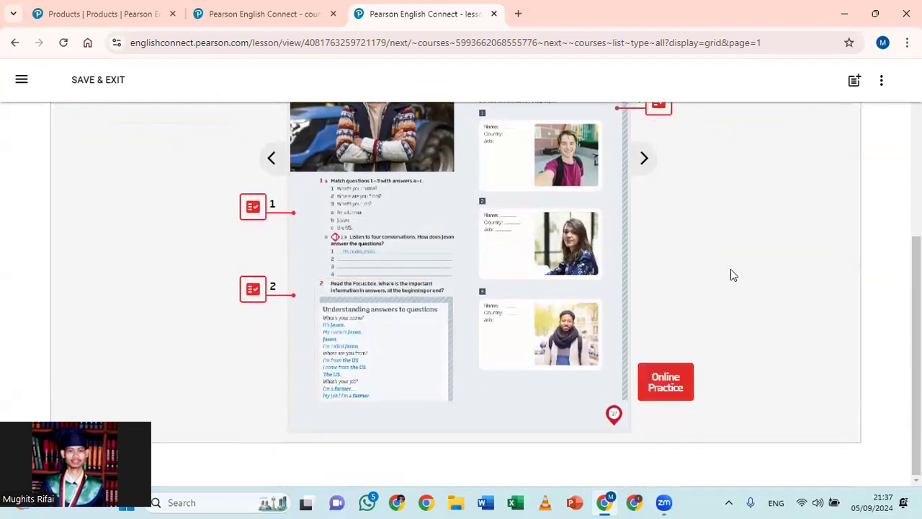
pyautogui.scroll(1, 730, 270)
pyautogui.scroll(1, 731, 270)
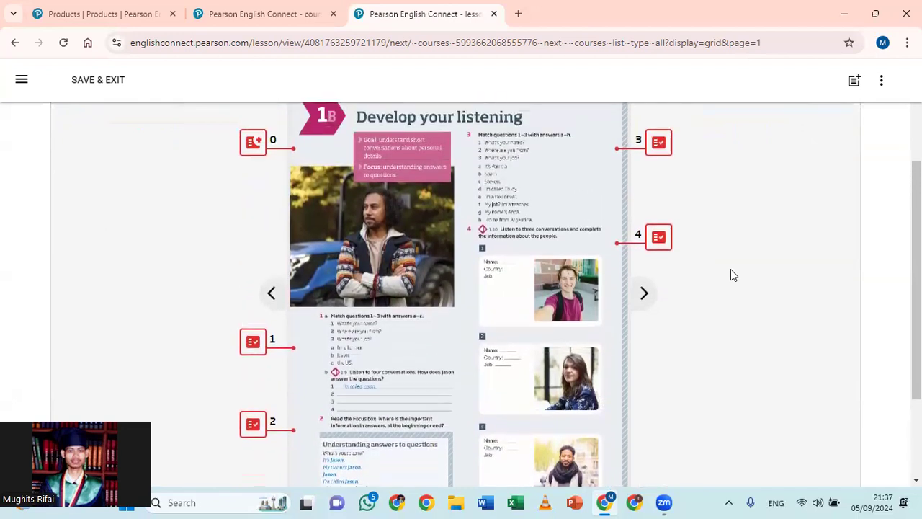
pyautogui.scroll(1, 730, 271)
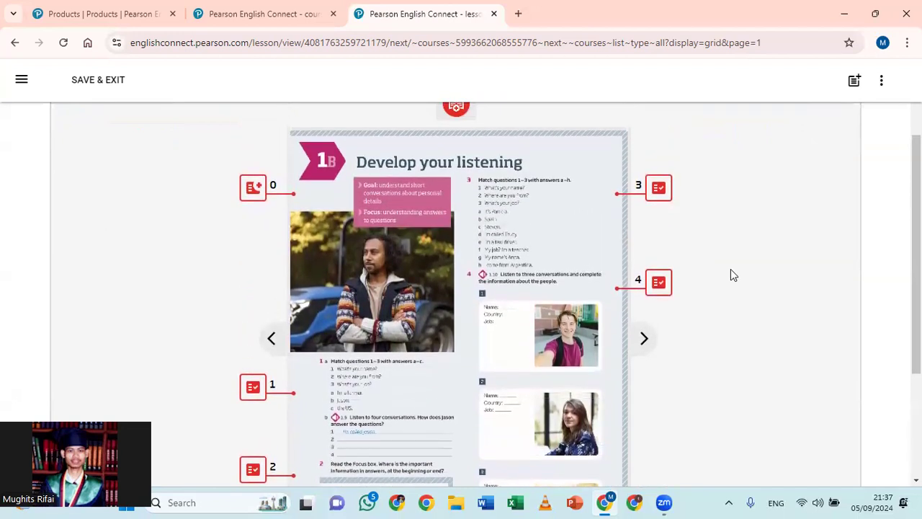
pyautogui.scroll(1, 730, 273)
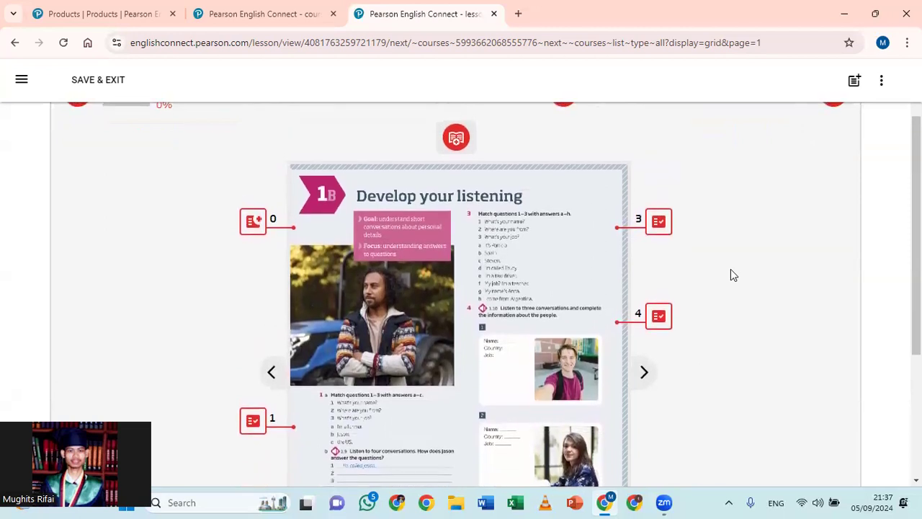
pyautogui.scroll(-1, 731, 274)
pyautogui.scroll(-2, 730, 272)
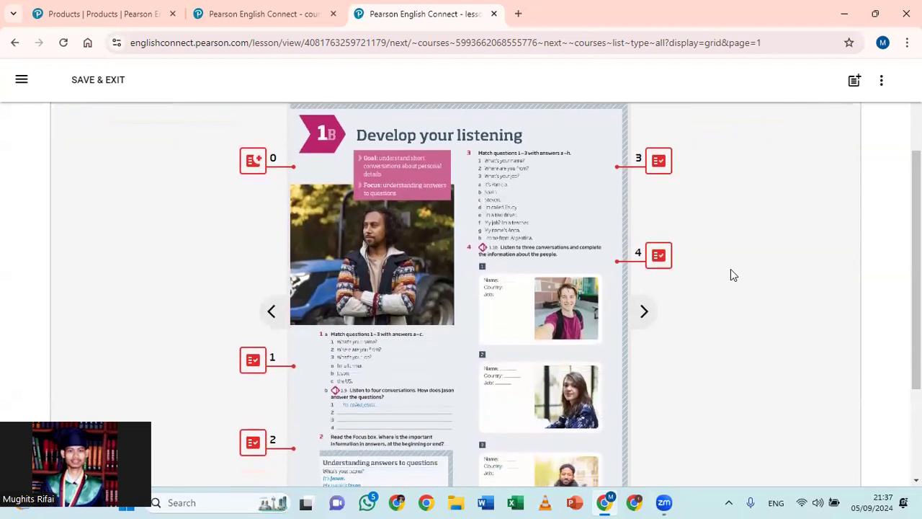
pyautogui.scroll(-1, 732, 274)
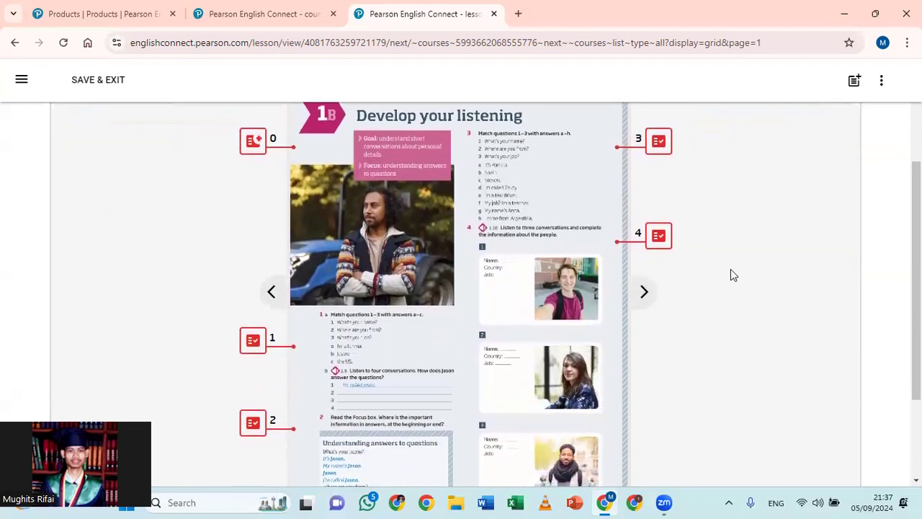
# Step: Open Exercise 1a-b from the 1B Develop your listening lesson page and view its matching questions
pyautogui.scroll(-2, 732, 274)
pyautogui.scroll(-1, 730, 272)
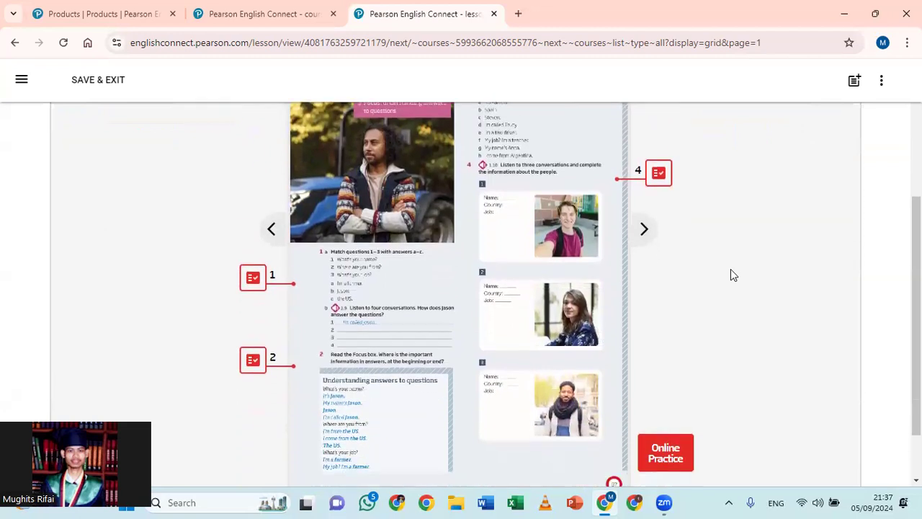
pyautogui.click(252, 262)
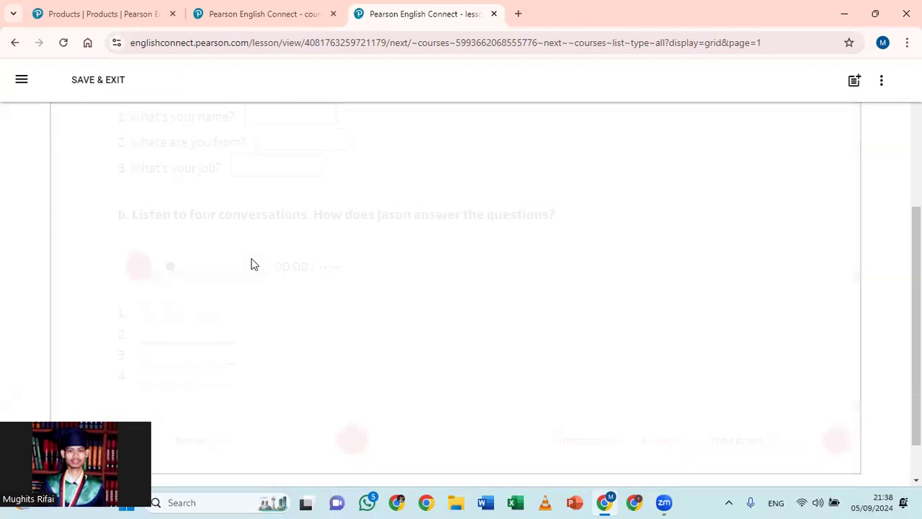
pyautogui.scroll(2, 562, 152)
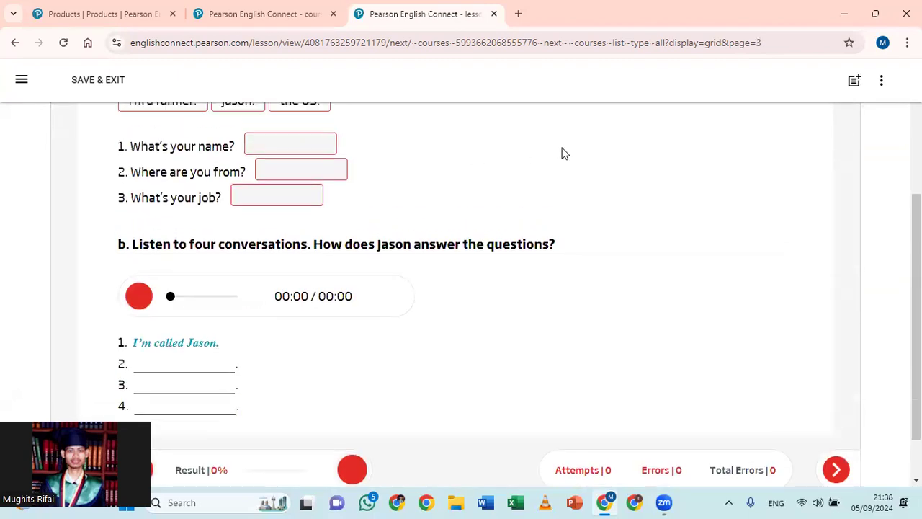
pyautogui.scroll(1, 564, 153)
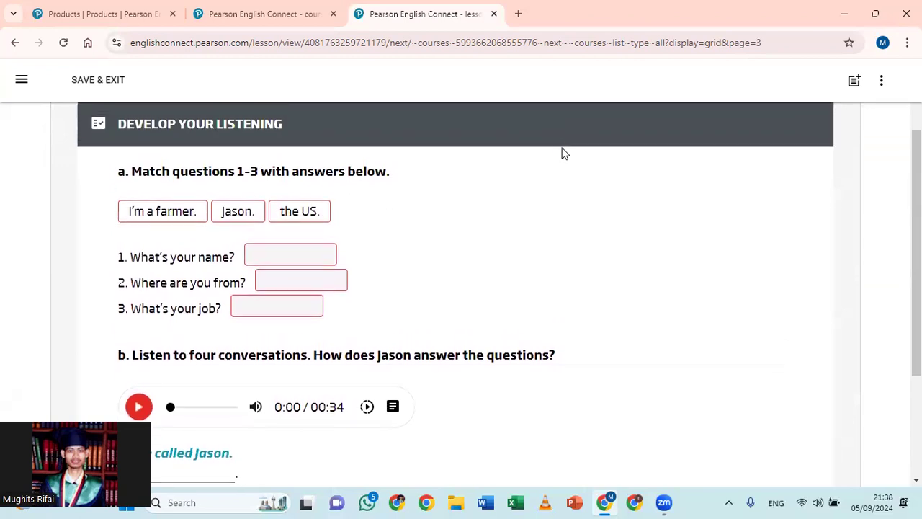
pyautogui.scroll(1, 563, 152)
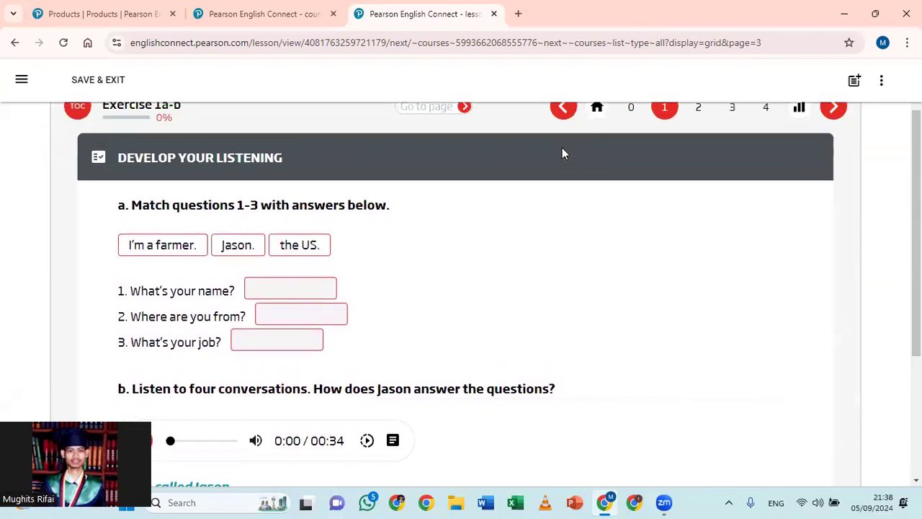
pyautogui.scroll(-1, 563, 152)
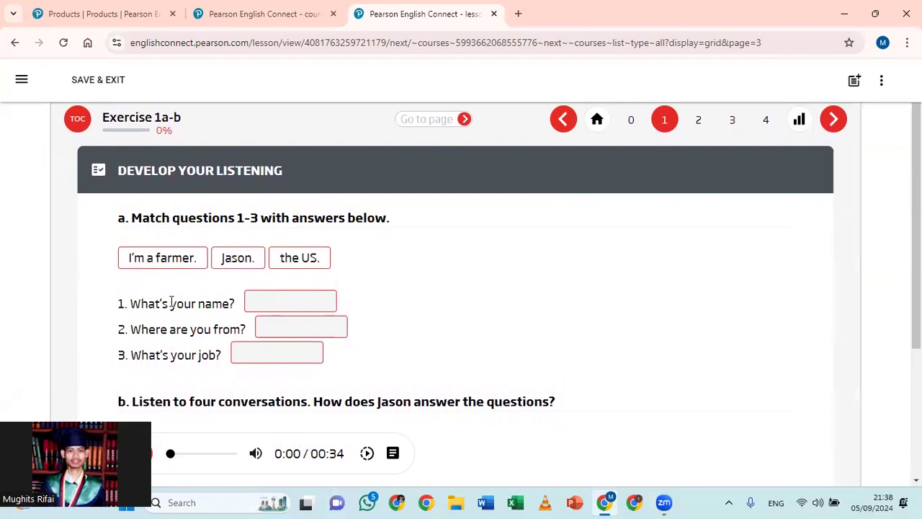
# Step: In part a, match the first name to question 1, "the US." to question 2 and "I'm a farmer." to question 3
pyautogui.click(142, 271)
pyautogui.click(239, 261)
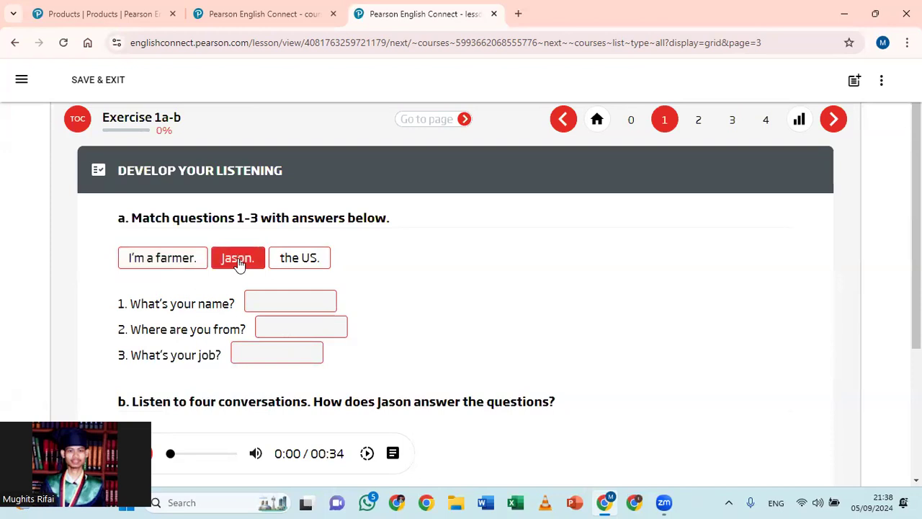
pyautogui.moveTo(238, 261); pyautogui.dragTo(280, 308)
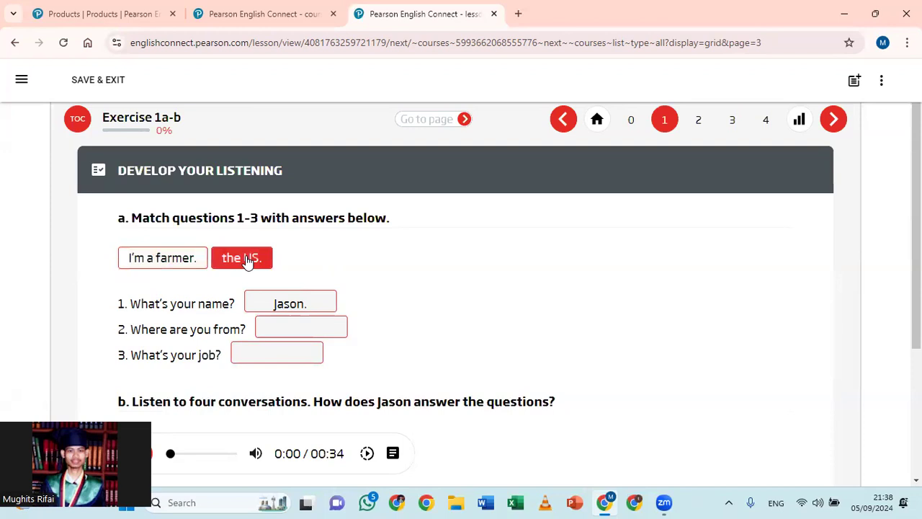
pyautogui.moveTo(245, 260); pyautogui.dragTo(300, 334)
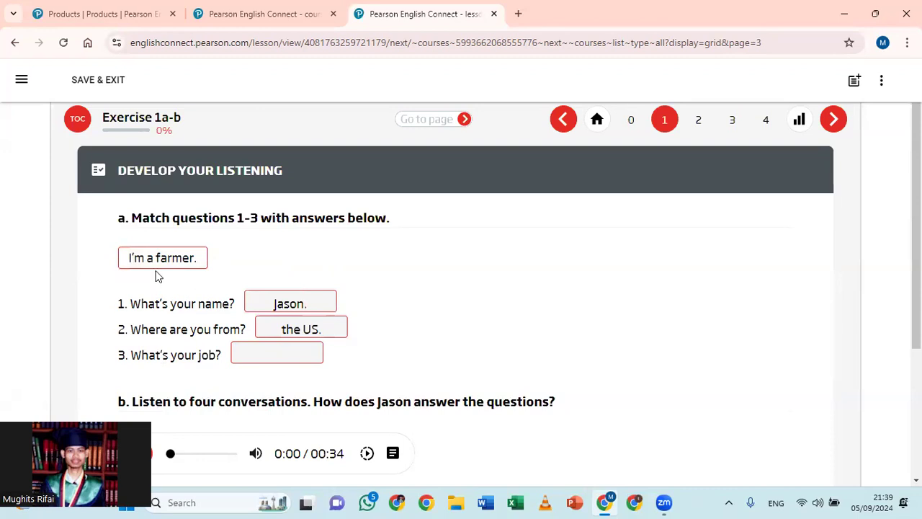
pyautogui.moveTo(158, 268); pyautogui.dragTo(270, 363)
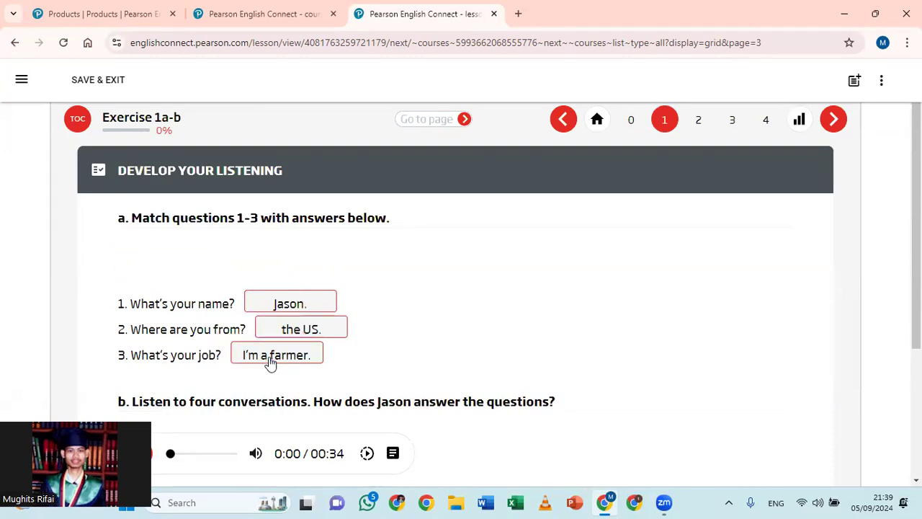
# Step: Play the part b conversations recording and pause it at about 16 seconds
pyautogui.scroll(-2, 393, 349)
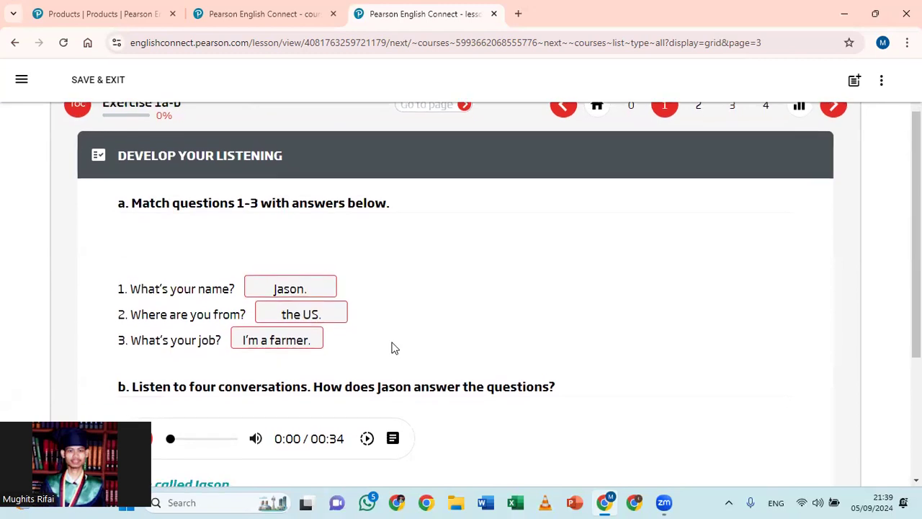
pyautogui.scroll(-3, 393, 349)
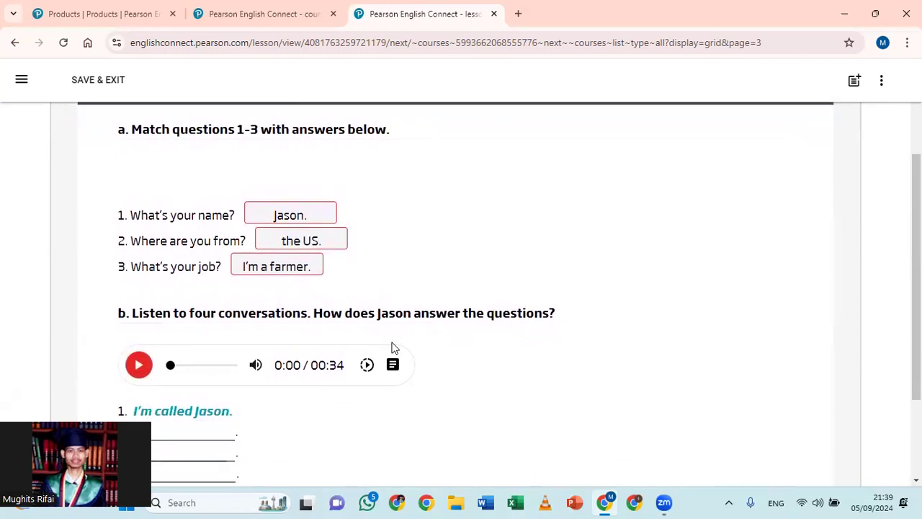
pyautogui.scroll(-1, 393, 348)
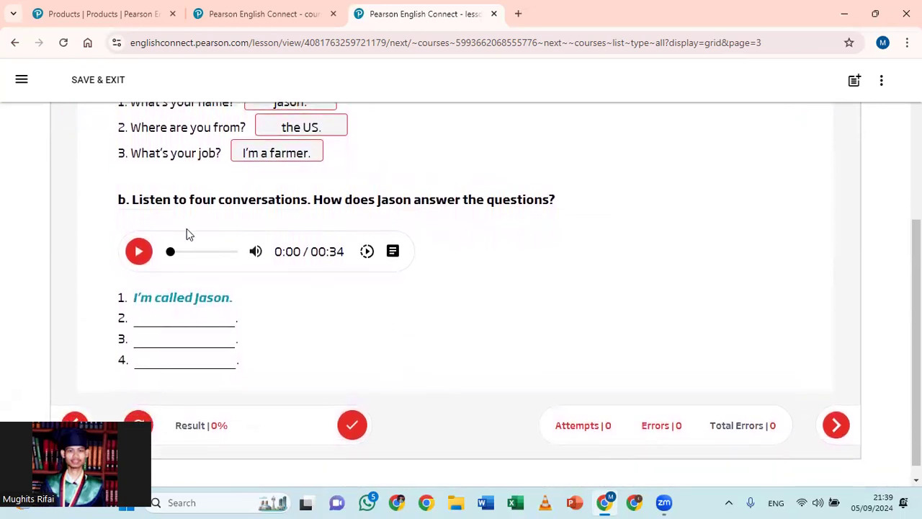
pyautogui.click(151, 320)
pyautogui.click(138, 318)
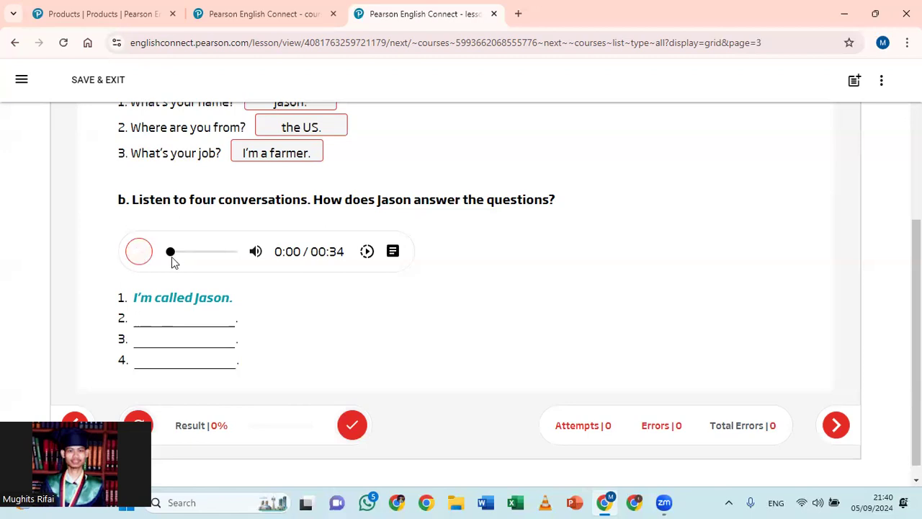
pyautogui.click(139, 254)
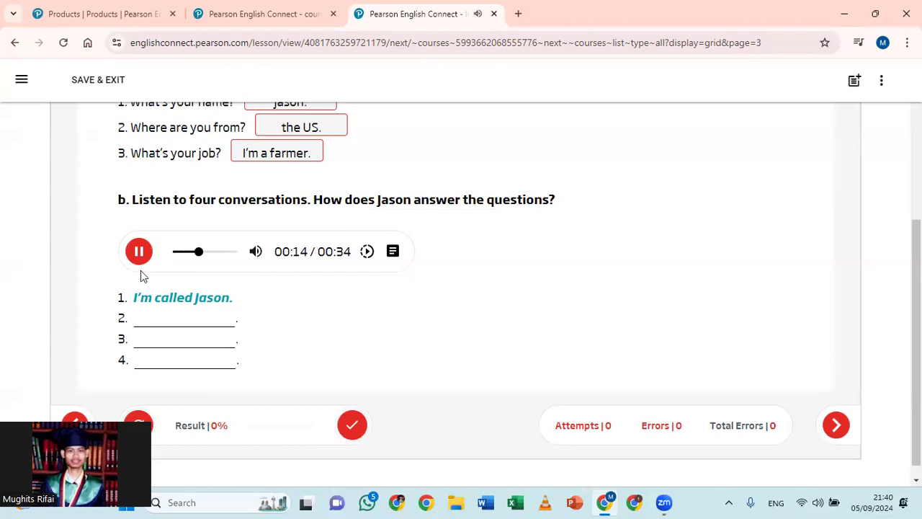
pyautogui.click(139, 252)
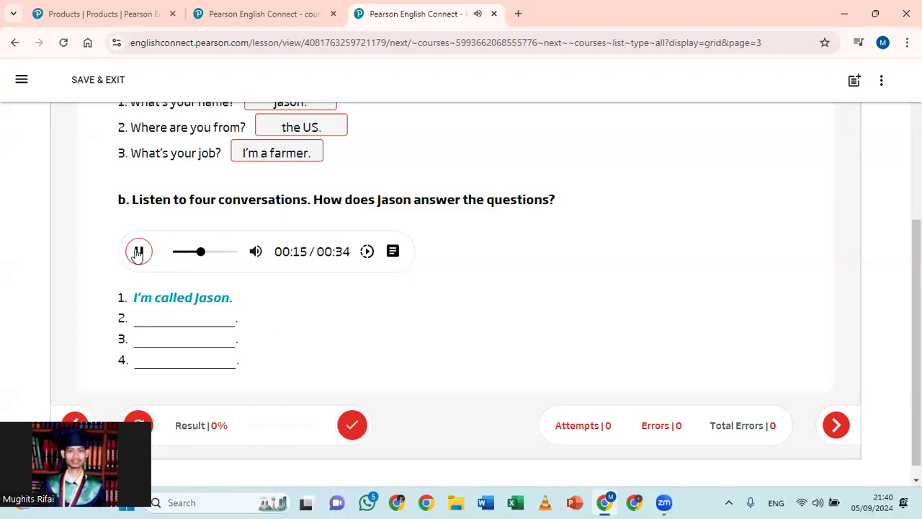
# Step: Fill in answer 2 of part b with only the speaker's first name
pyautogui.click(152, 321)
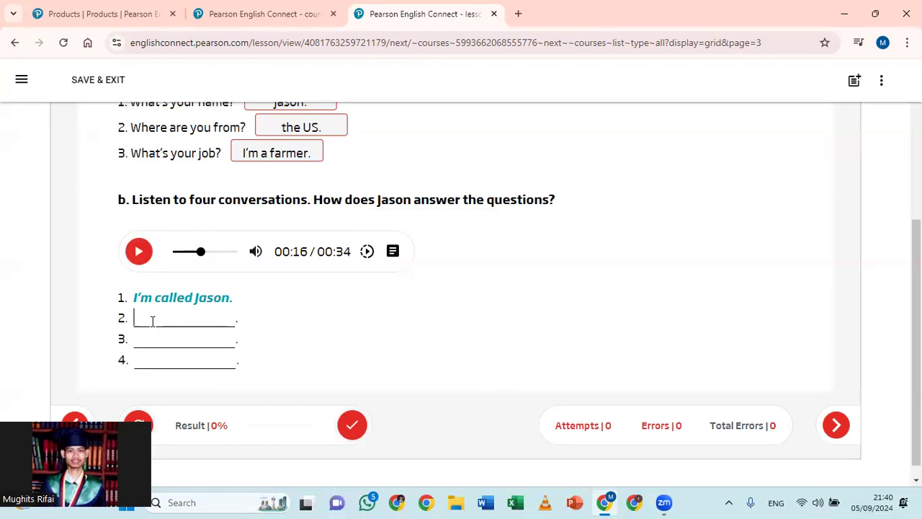
pyautogui.write('I')
pyautogui.write('as')
pyautogui.write('on')
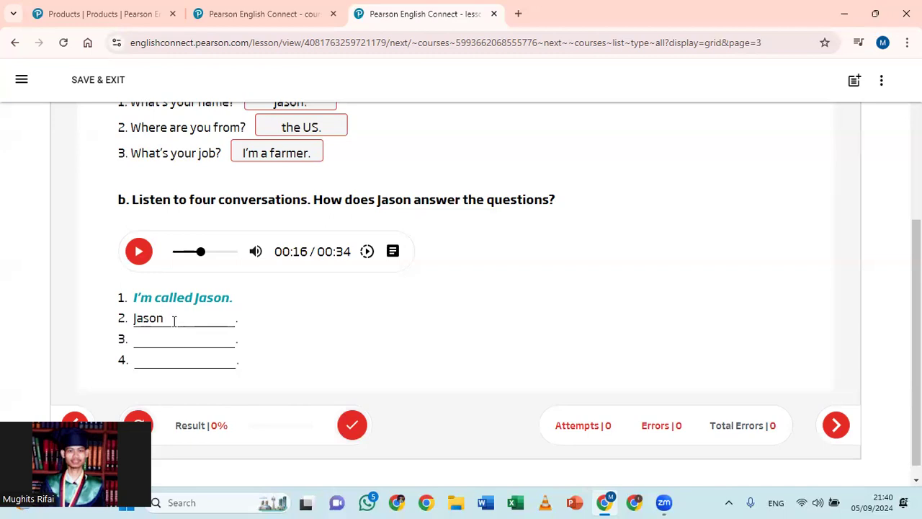
# Step: Resume the recording, pause it at 23 seconds, and fill in answer 3 with "My name's" plus the speaker's first name
pyautogui.click(139, 260)
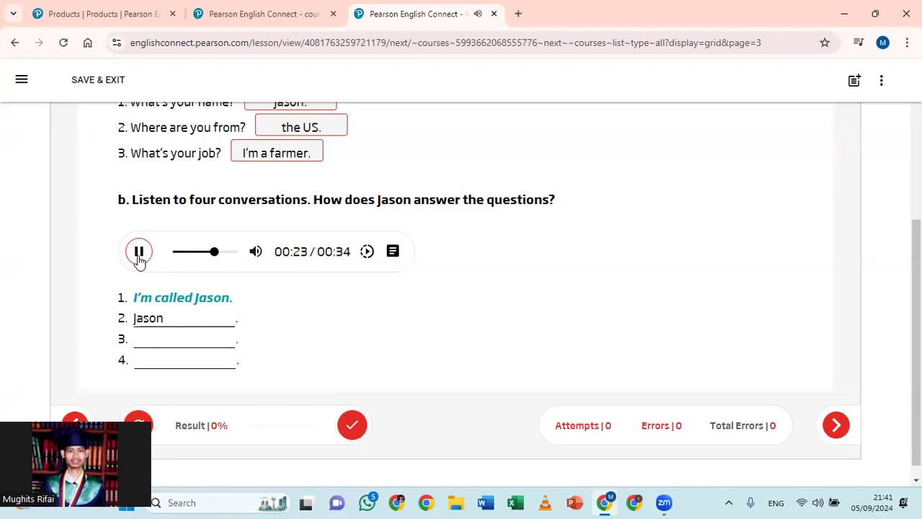
pyautogui.click(139, 260)
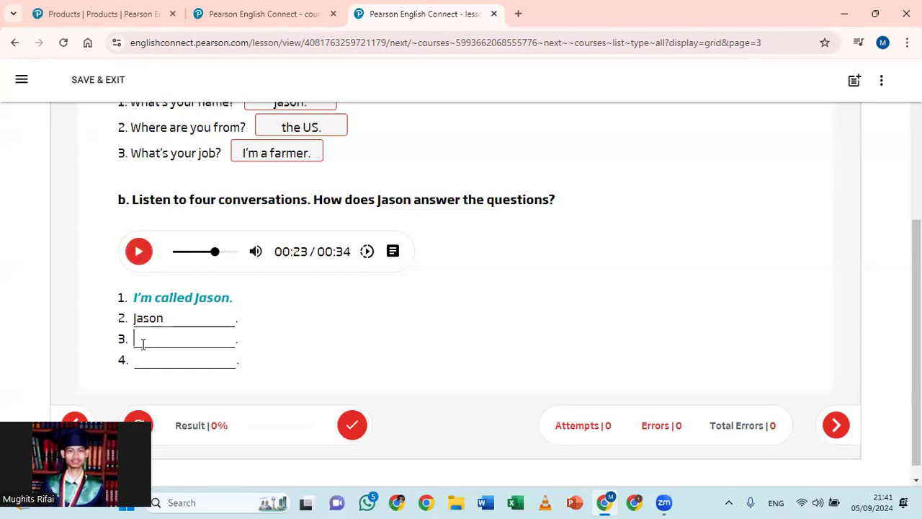
pyautogui.write("My name's Jason")
# Step: Play the rest of the recording, fill in answer 4 with "It's" plus the speaker's first name, and check the exercise's answers
pyautogui.click(139, 251)
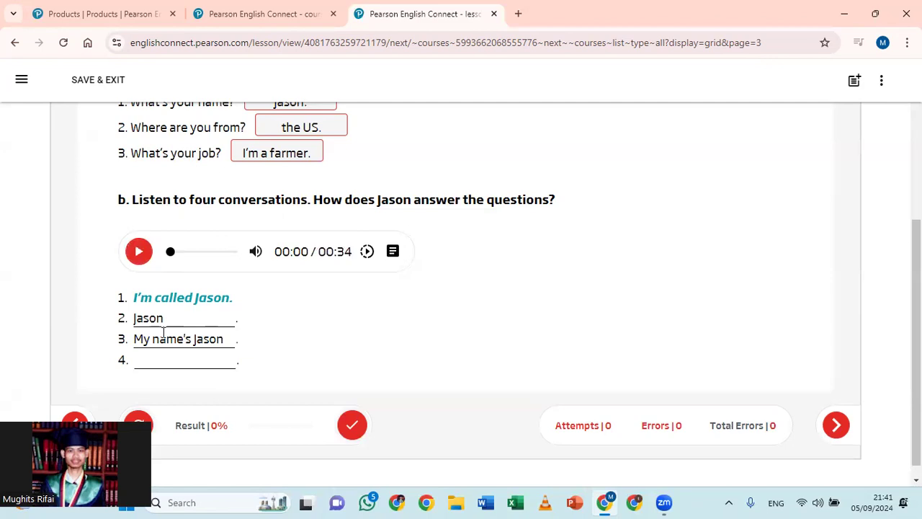
pyautogui.click(145, 360)
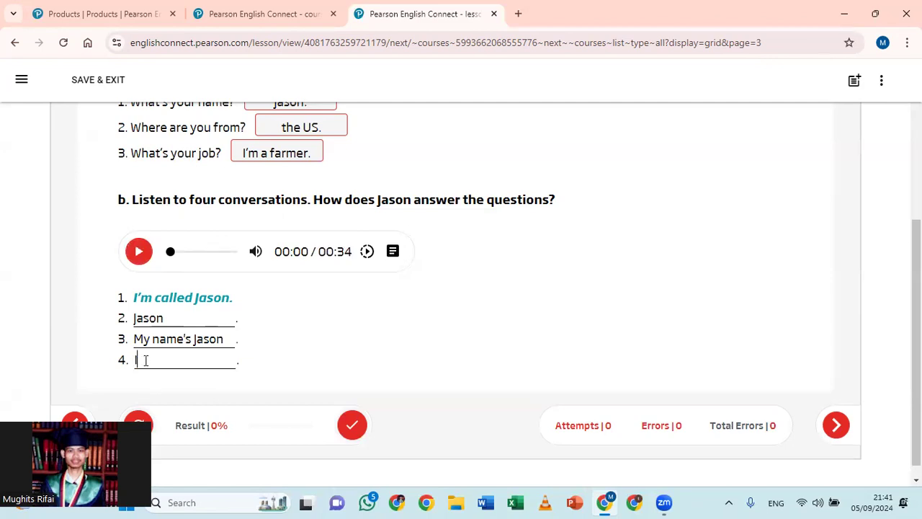
pyautogui.write("It's Jason")
pyautogui.click(352, 426)
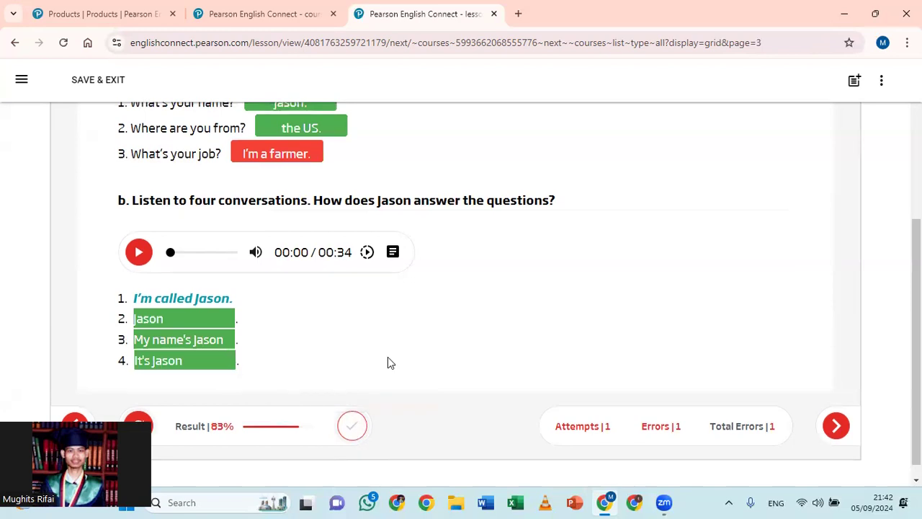
# Step: Examine the marked answers in parts a and b of Exercise 1a-b, along with the result, attempts and errors
pyautogui.scroll(3, 388, 363)
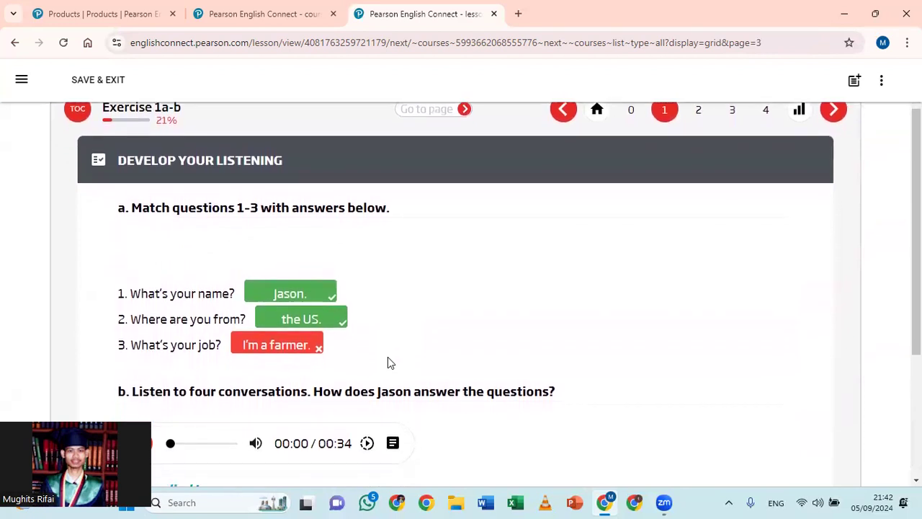
pyautogui.scroll(-3, 387, 360)
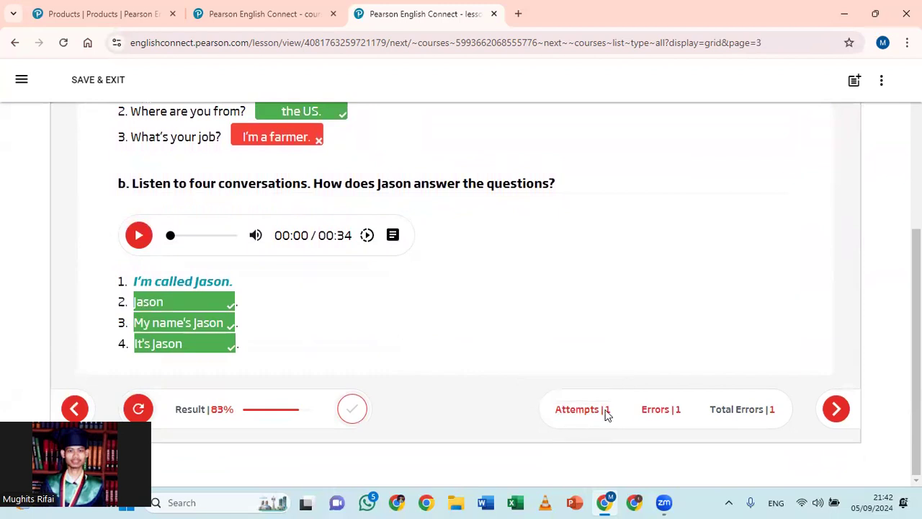
pyautogui.scroll(2, 448, 268)
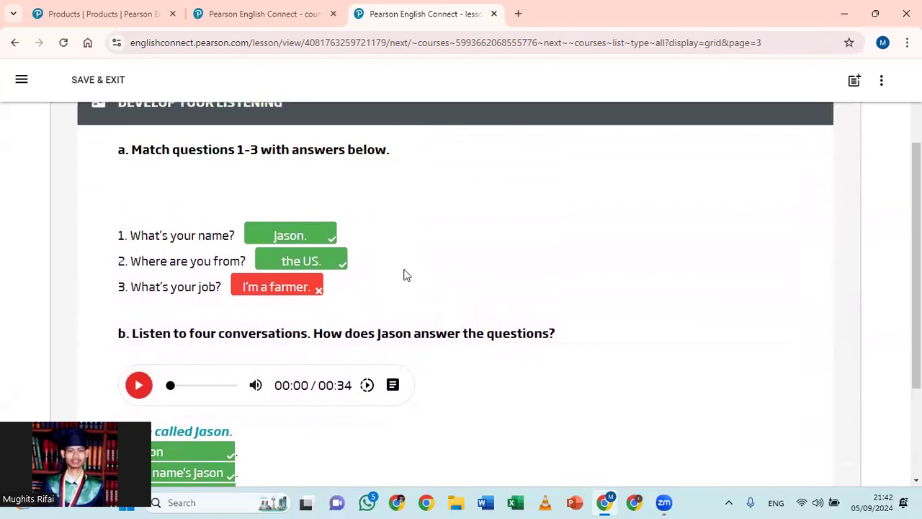
pyautogui.scroll(2, 405, 273)
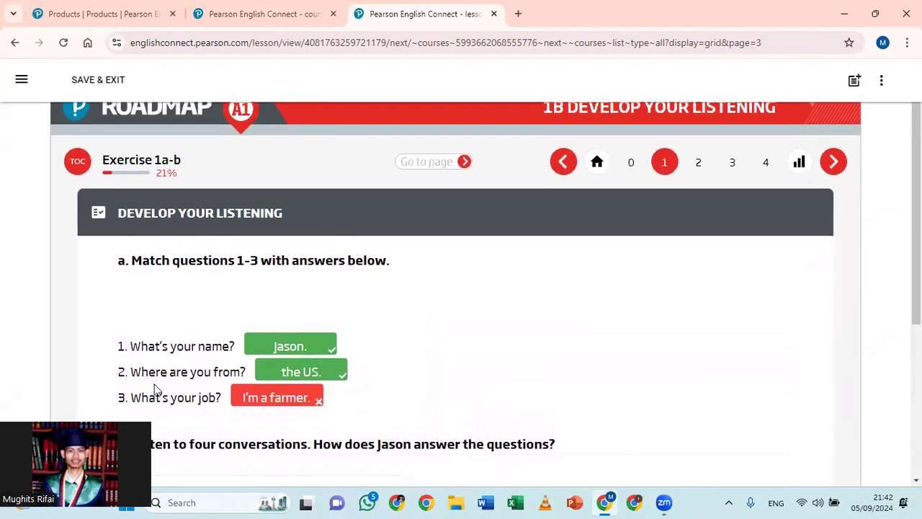
pyautogui.scroll(-1, 154, 389)
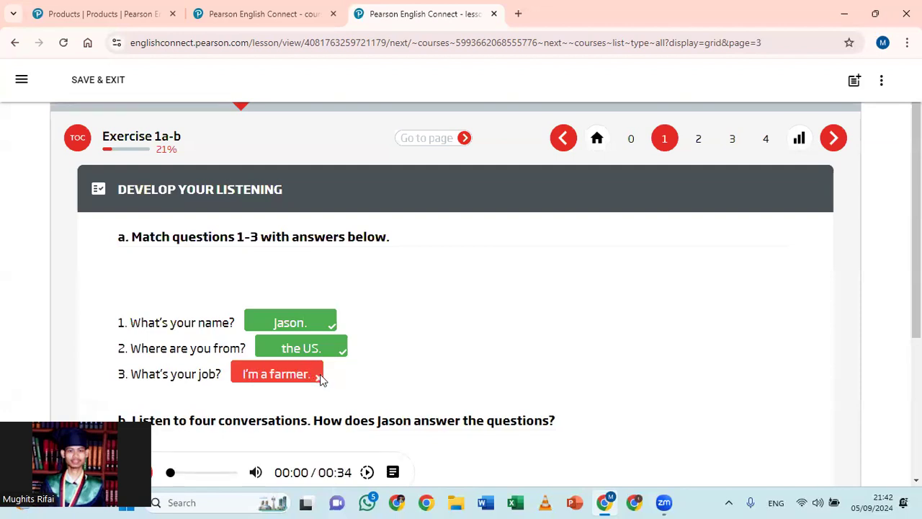
pyautogui.scroll(-2, 373, 360)
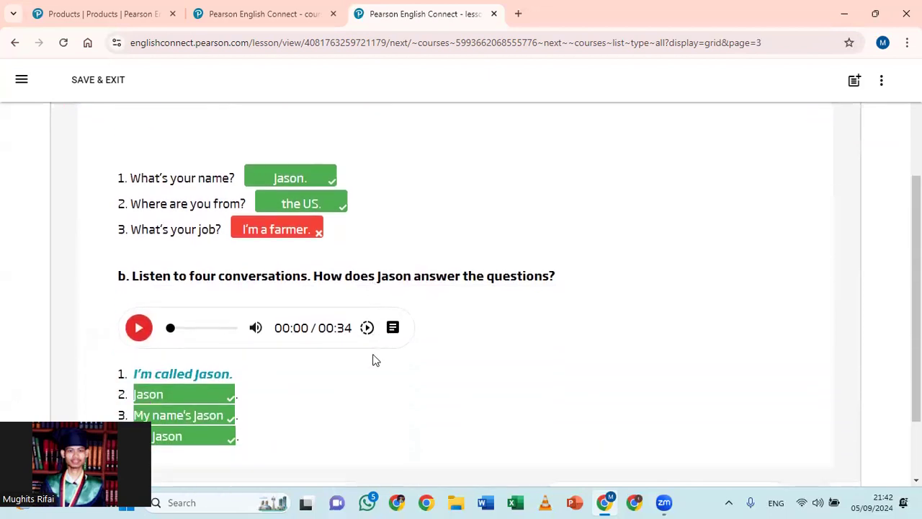
pyautogui.scroll(-2, 373, 360)
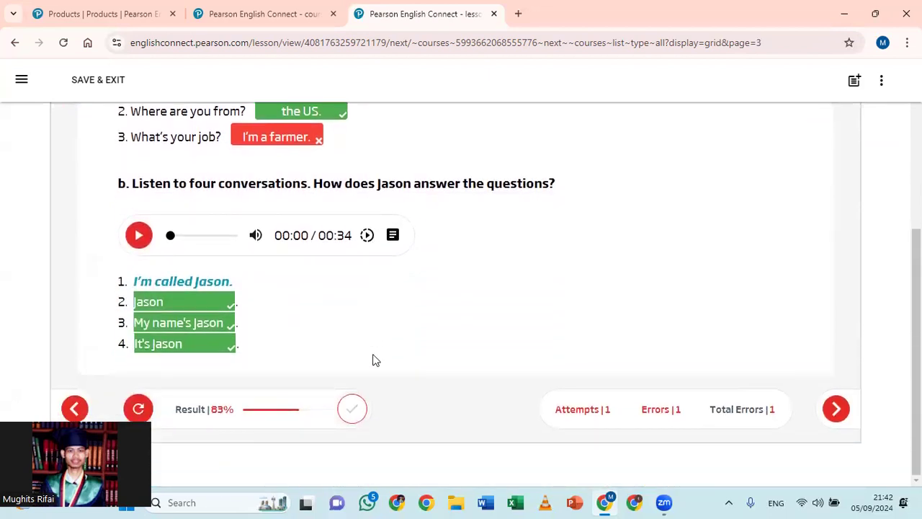
pyautogui.scroll(3, 373, 361)
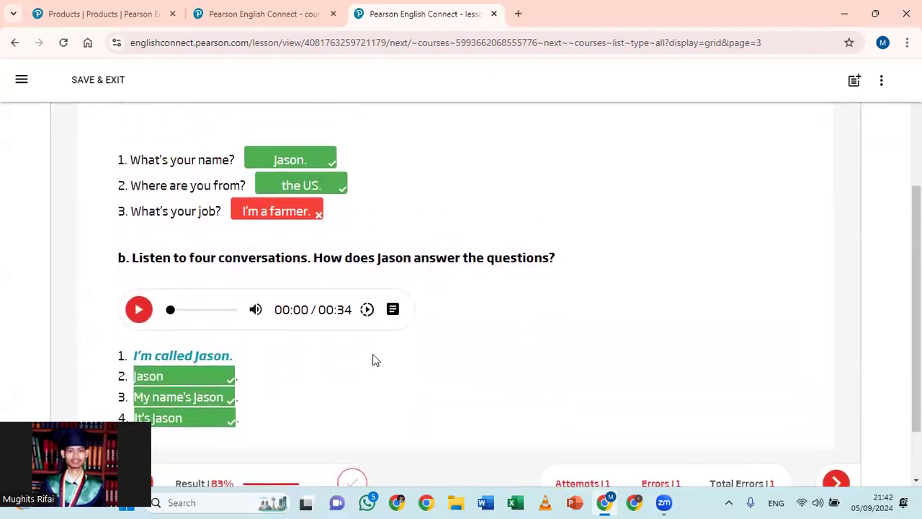
pyautogui.scroll(1, 373, 360)
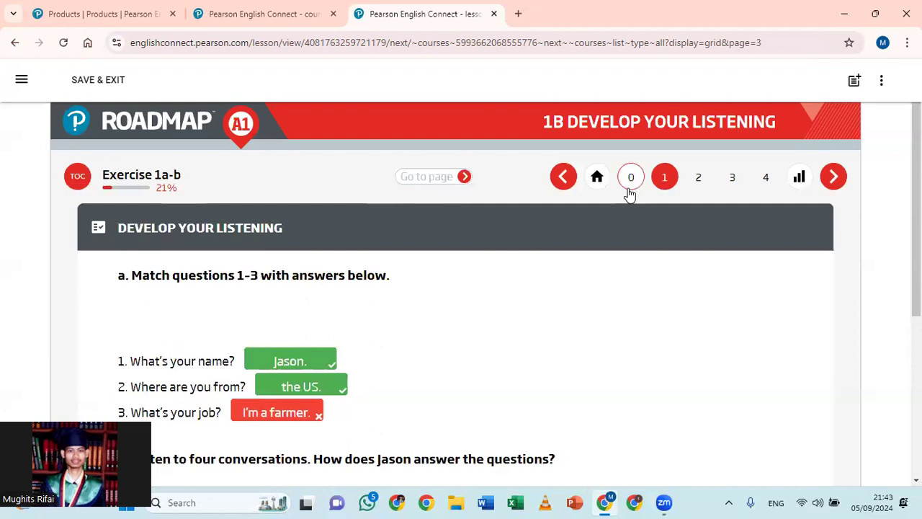
# Step: Go to Exercise 2 and view its Focus box and the question about where the important information in answers is
pyautogui.click(836, 178)
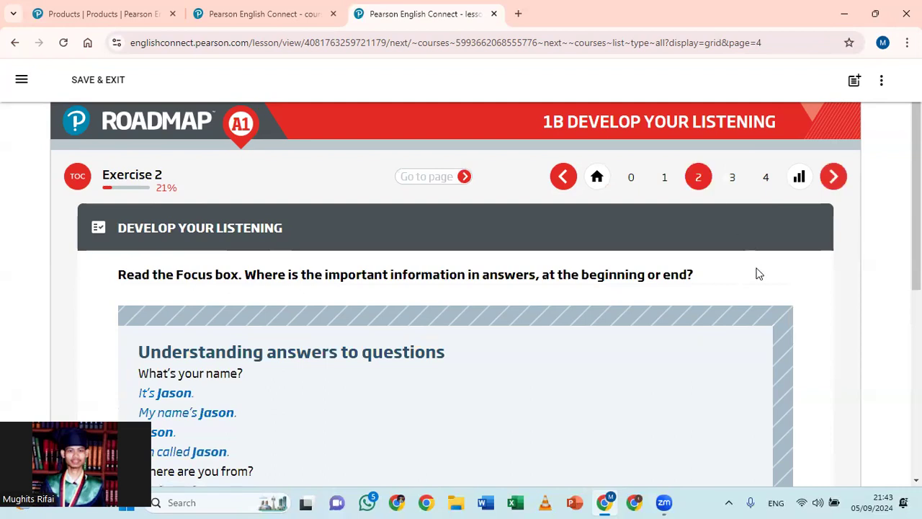
pyautogui.scroll(-3, 757, 273)
pyautogui.scroll(-3, 758, 272)
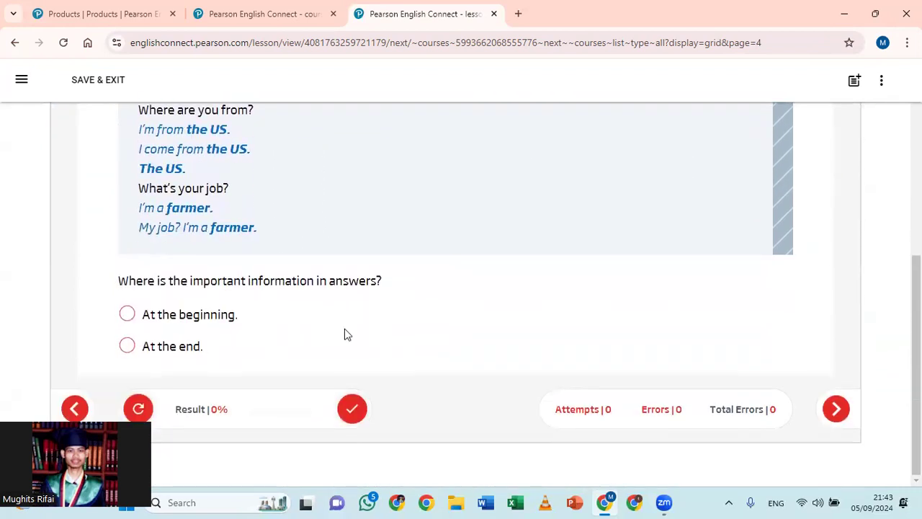
pyautogui.click(193, 314)
pyautogui.click(194, 341)
pyautogui.click(169, 315)
pyautogui.click(173, 340)
pyautogui.scroll(2, 377, 217)
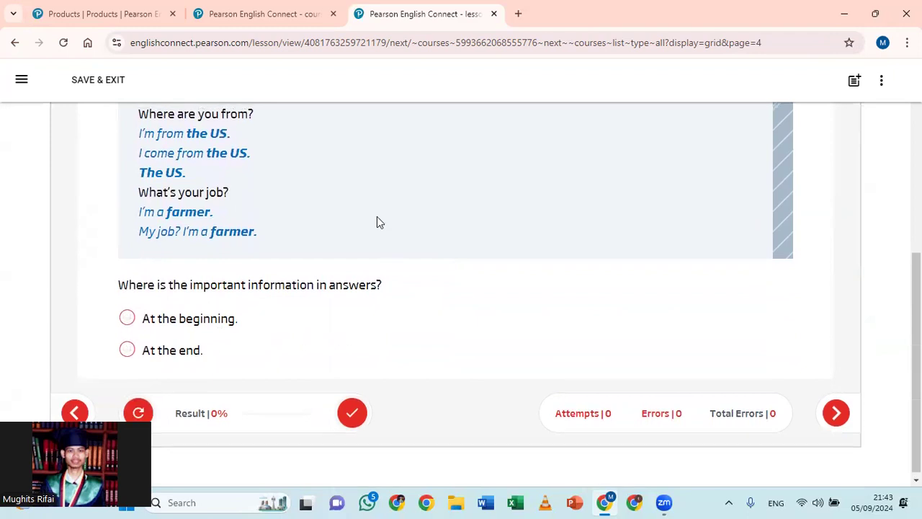
# Step: Answer the Exercise 2 question about where the important information is with "At the end." and check the answer
pyautogui.scroll(2, 377, 216)
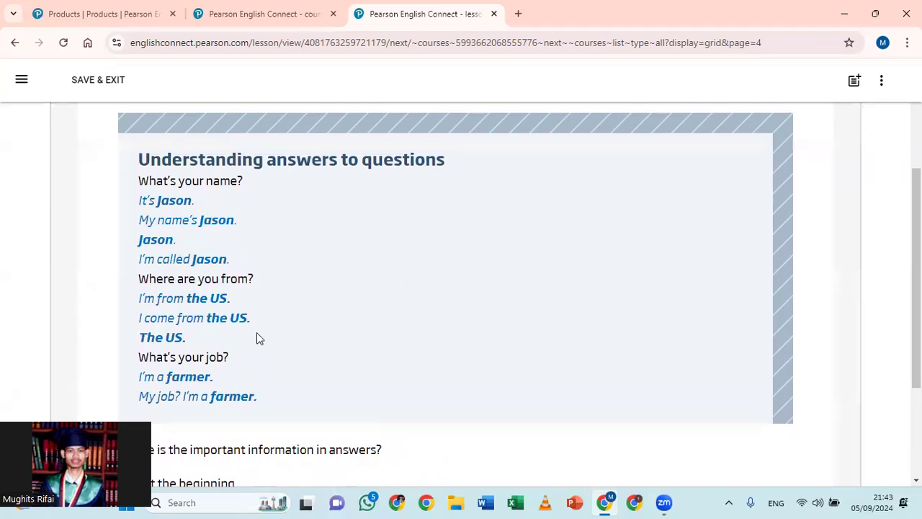
pyautogui.scroll(-3, 257, 333)
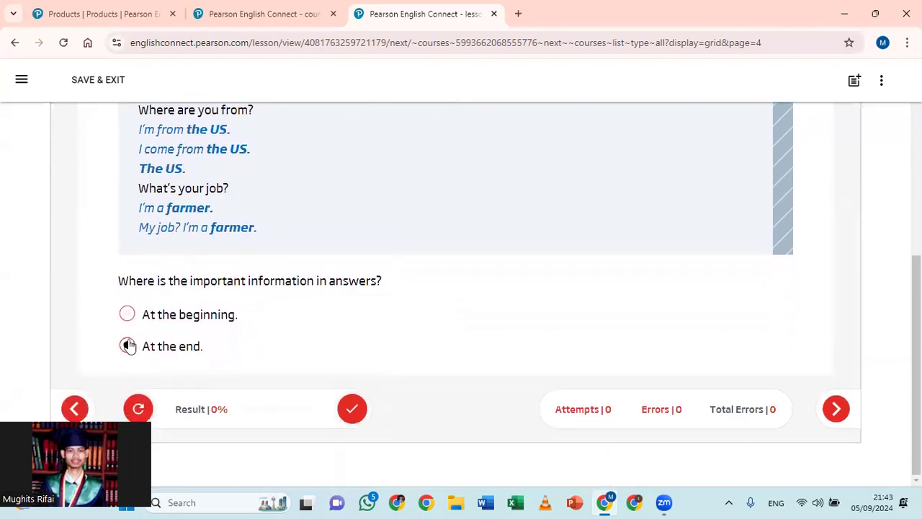
pyautogui.click(350, 410)
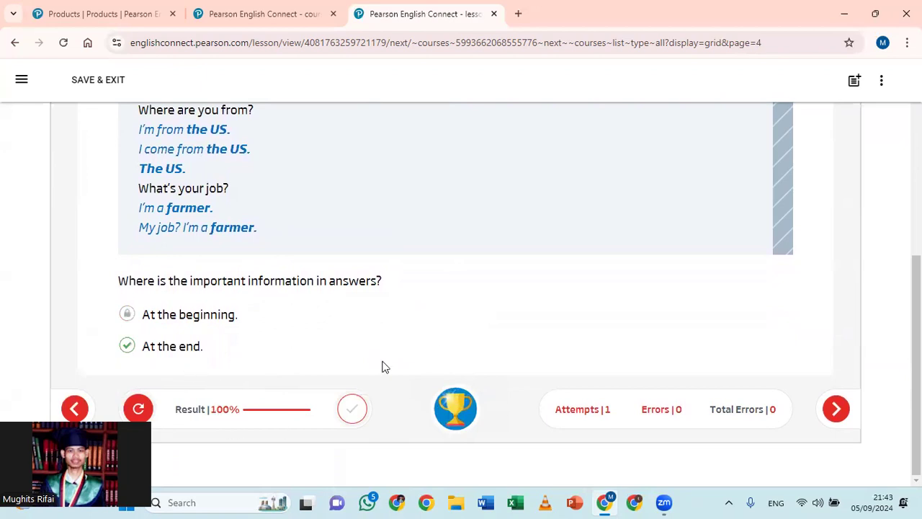
# Step: Save and exit the 1B Develop your listening lesson
pyautogui.scroll(1, 382, 367)
pyautogui.scroll(3, 383, 367)
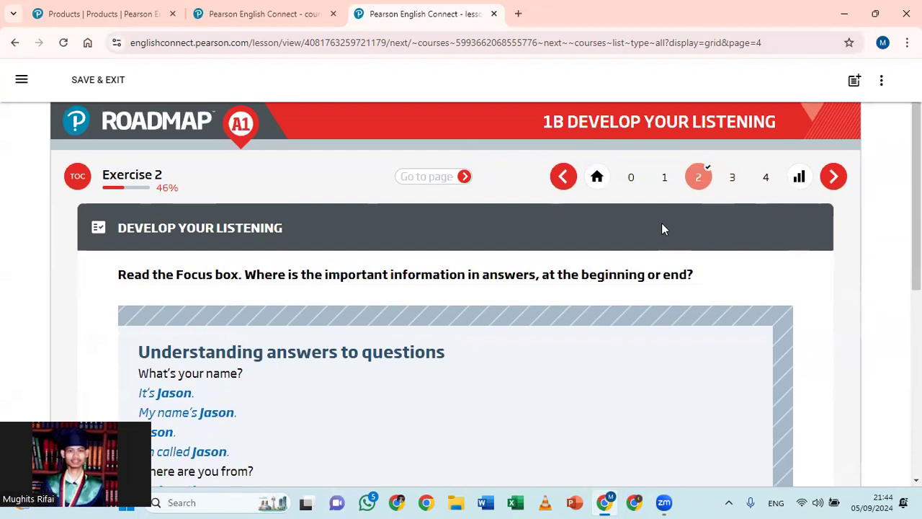
pyautogui.scroll(-2, 661, 229)
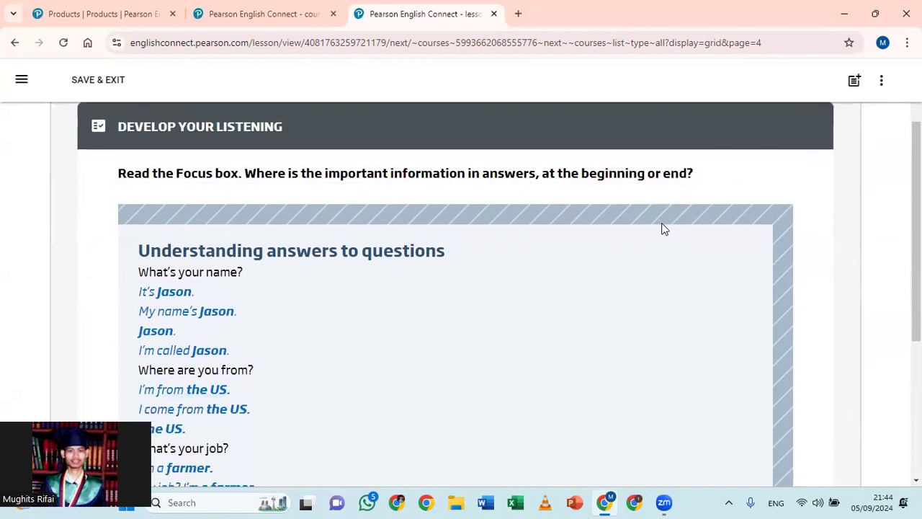
pyautogui.scroll(2, 661, 228)
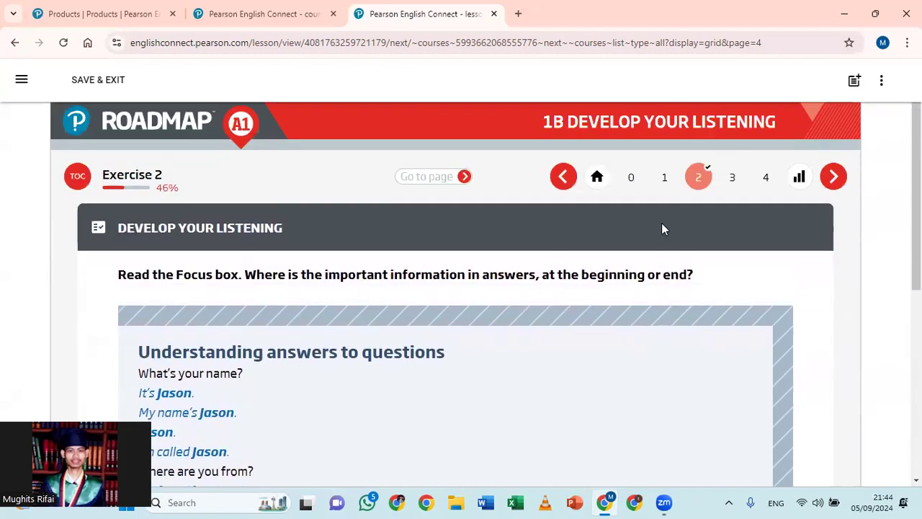
pyautogui.click(101, 84)
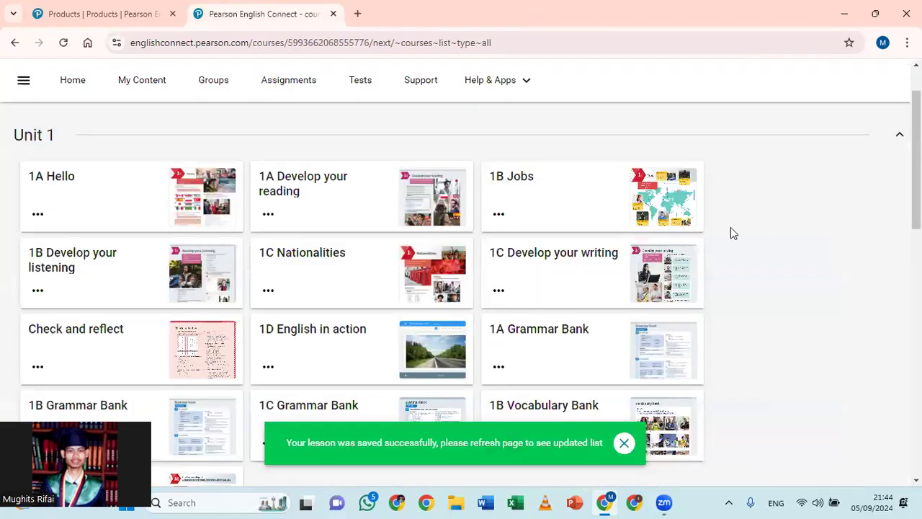
# Step: Return to the My Content list and open the Roadmap A1 – Online Practice course
pyautogui.scroll(3, 730, 232)
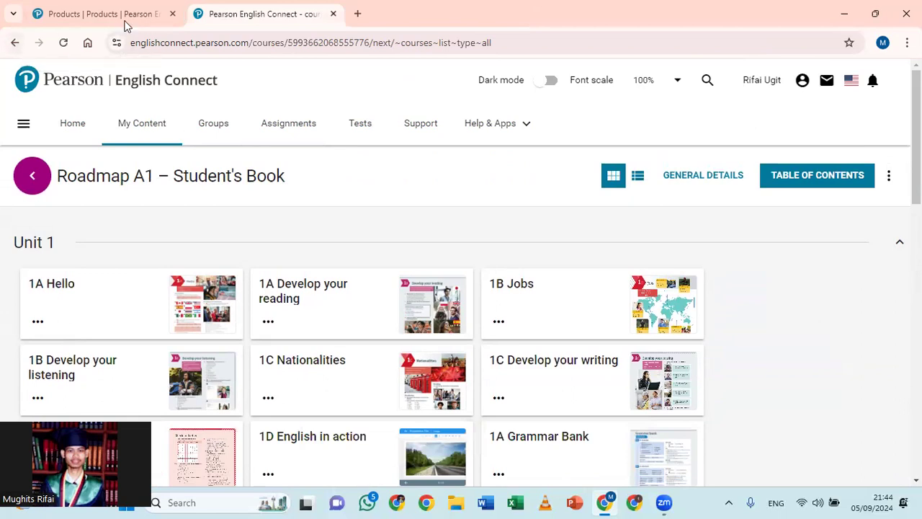
pyautogui.click(14, 44)
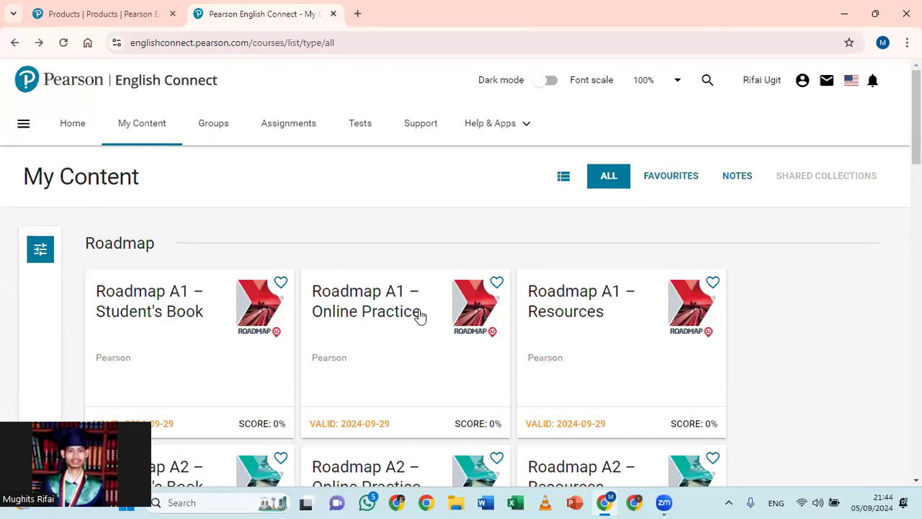
pyautogui.click(371, 317)
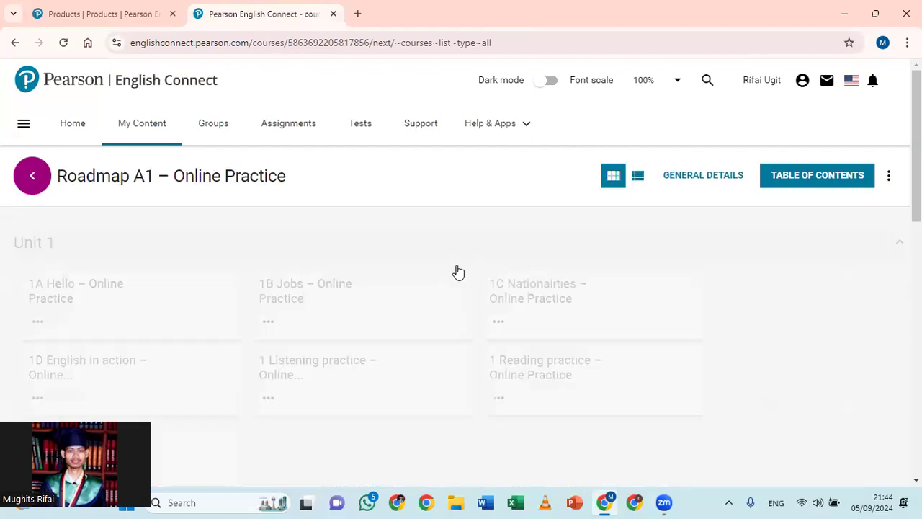
# Step: Look over the Online Practice units and open the Unit 1 lesson 1C Nationalities – Online Practice
pyautogui.scroll(-3, 458, 271)
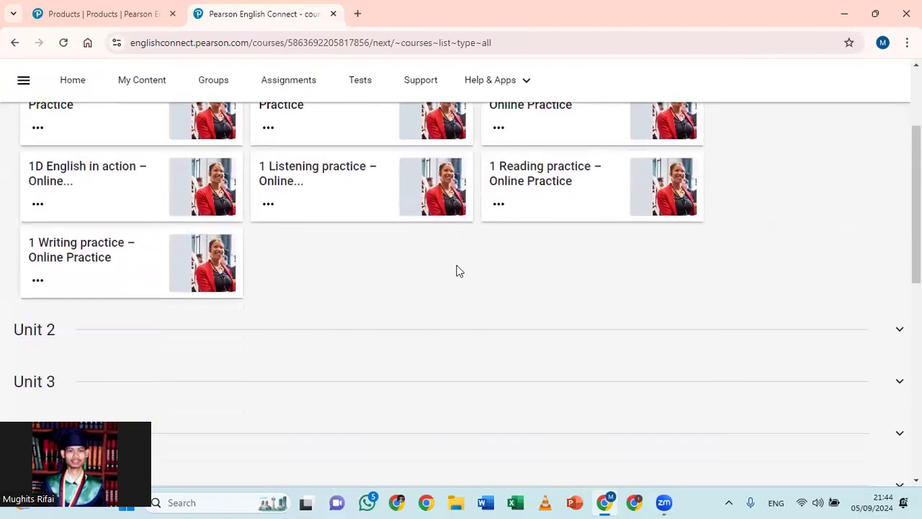
pyautogui.scroll(2, 458, 271)
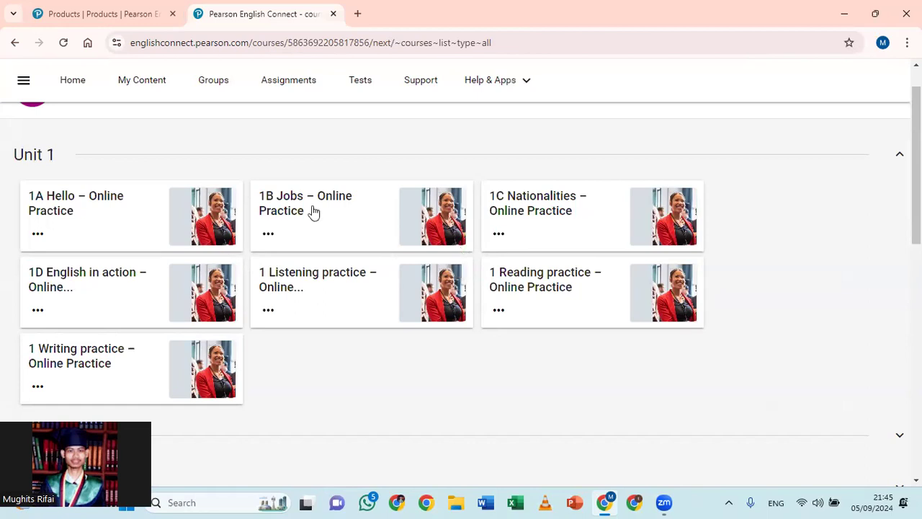
pyautogui.scroll(3, 312, 207)
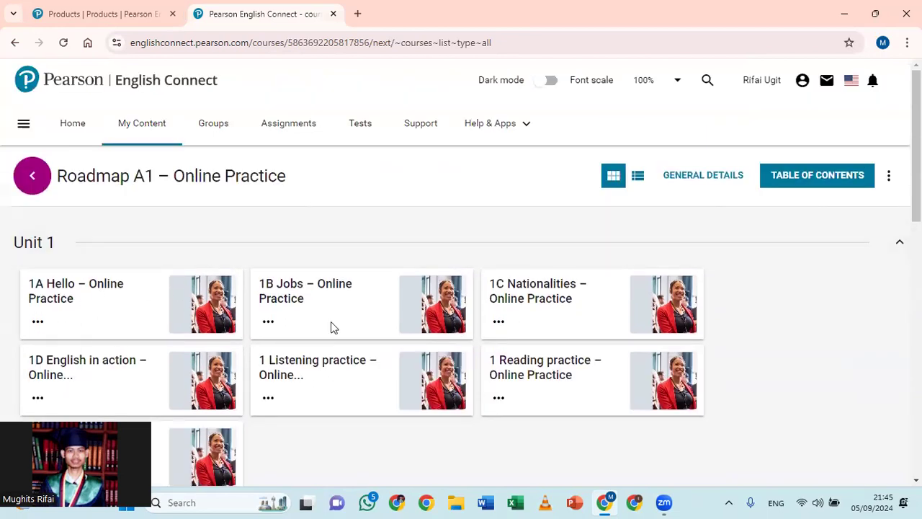
pyautogui.click(523, 299)
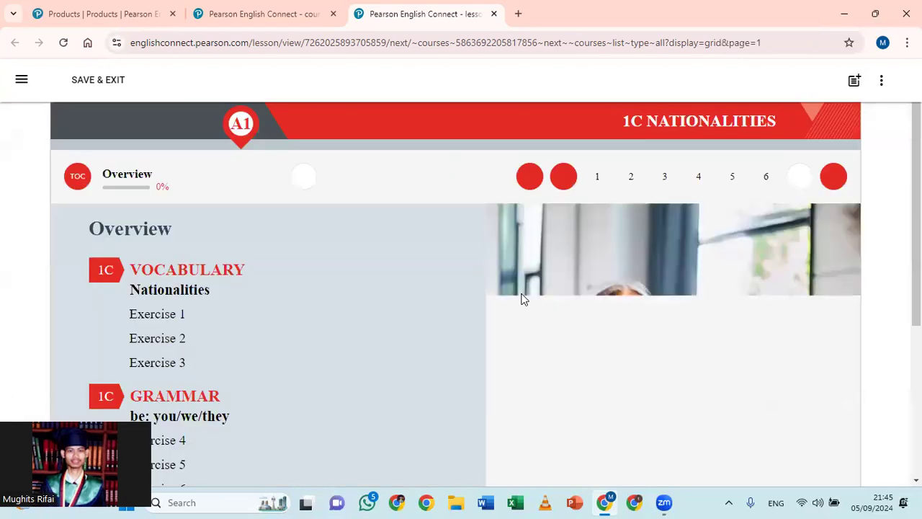
# Step: Review the 1C Nationalities overview and open Exercise 1 of the Vocabulary section
pyautogui.scroll(-2, 523, 299)
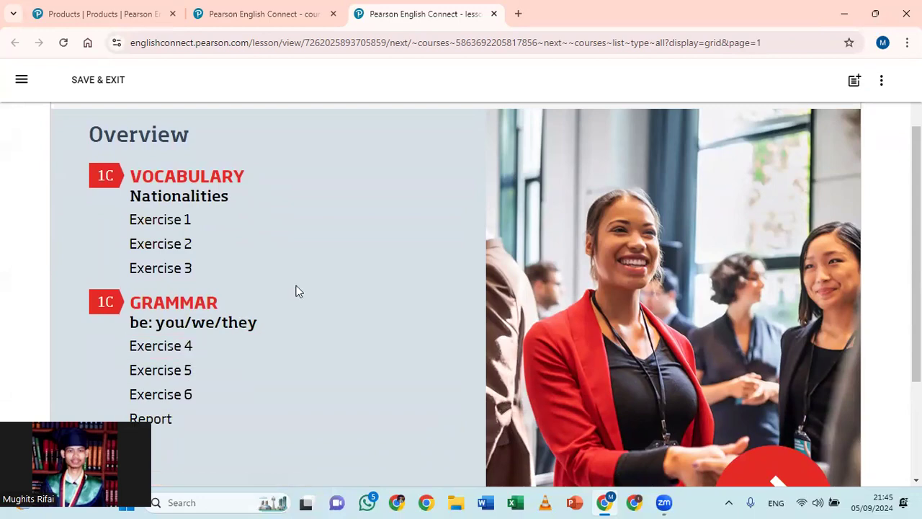
pyautogui.scroll(-2, 292, 290)
pyautogui.scroll(3, 299, 290)
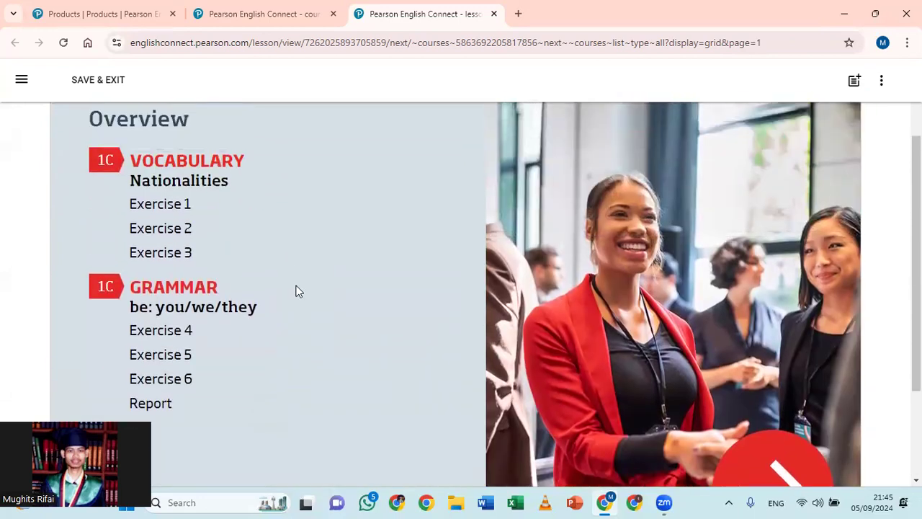
pyautogui.scroll(1, 298, 290)
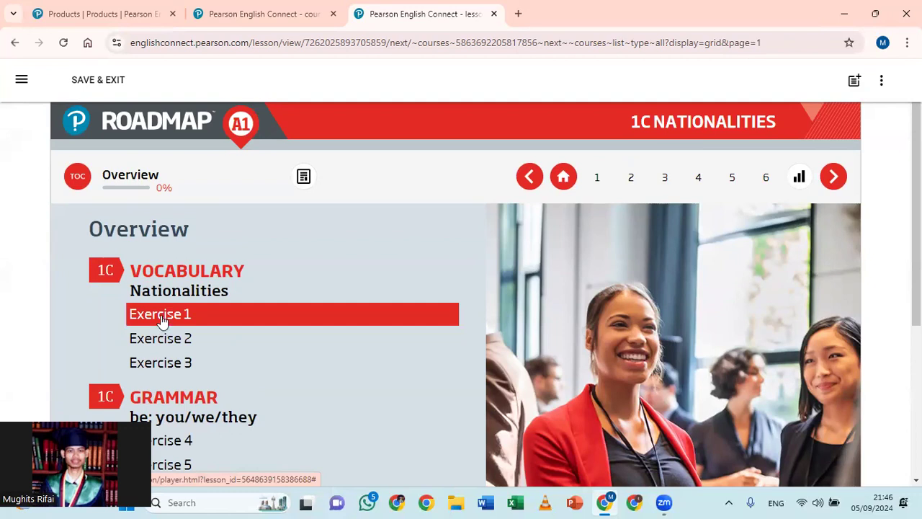
pyautogui.click(160, 314)
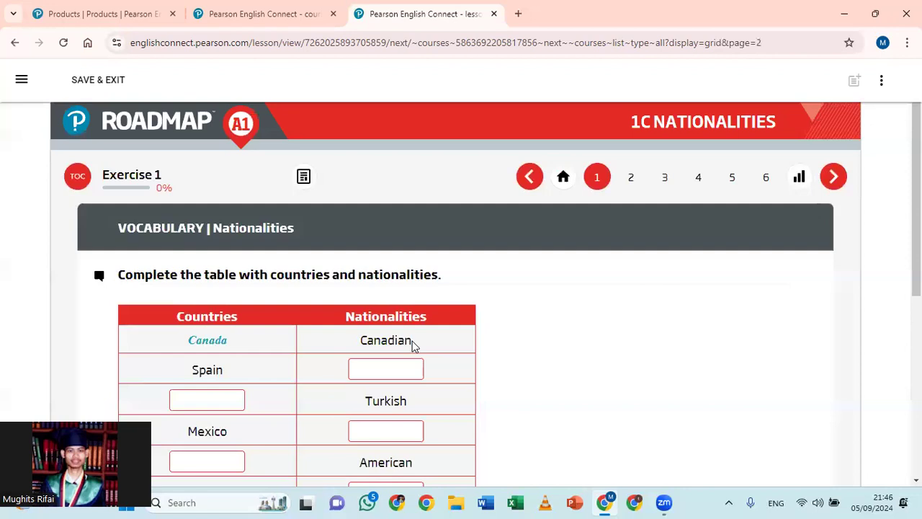
# Step: In the countries and nationalities table, enter "Spanian" for Spain, "Turkey" for Turkish and "Mexican" for Mexico
pyautogui.scroll(-2, 520, 348)
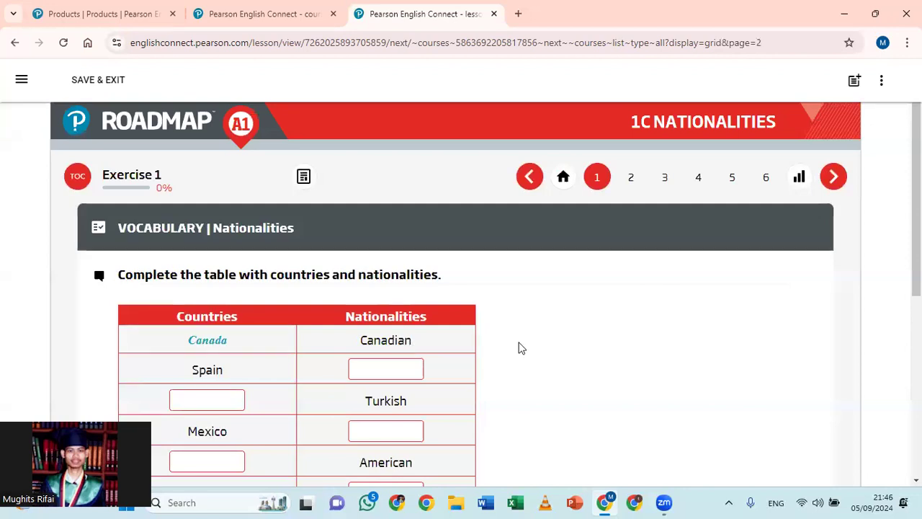
pyautogui.scroll(-1, 522, 347)
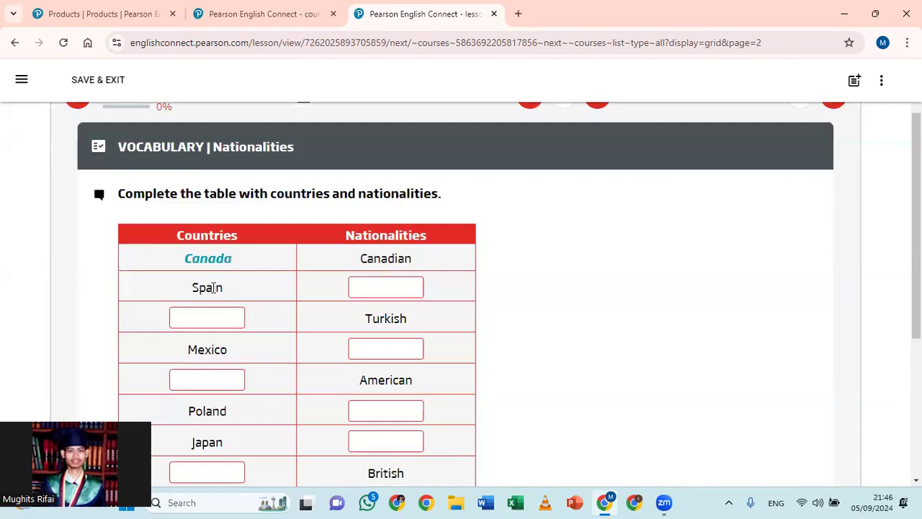
pyautogui.scroll(-2, 213, 287)
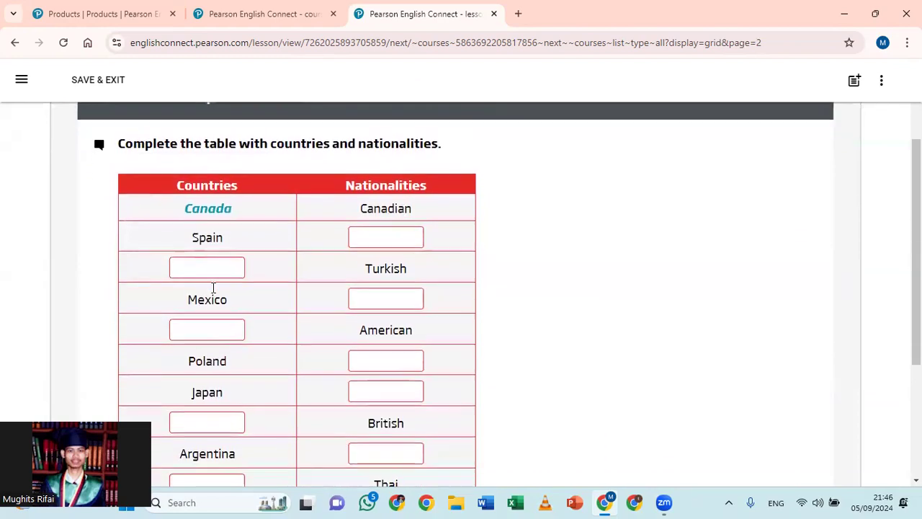
pyautogui.write('S')
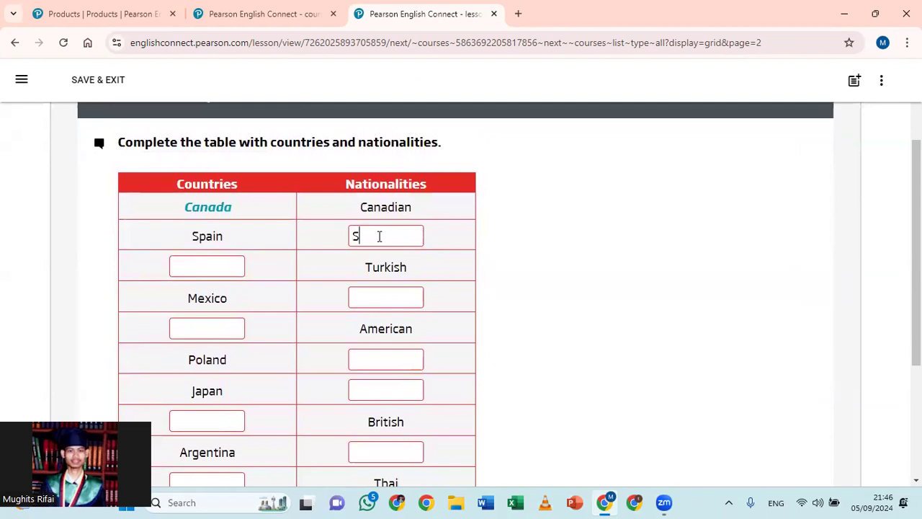
pyautogui.write('panian')
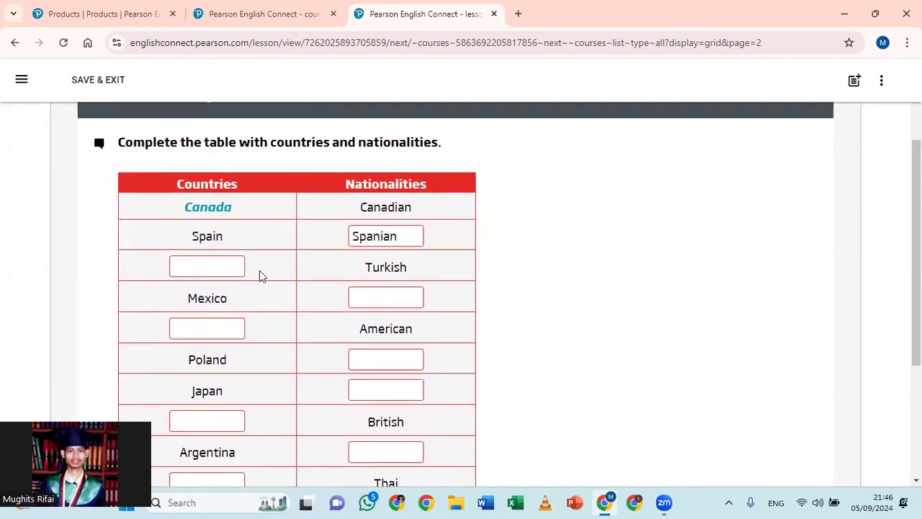
pyautogui.click(236, 267)
pyautogui.write('Turkey')
pyautogui.write('Mexia')
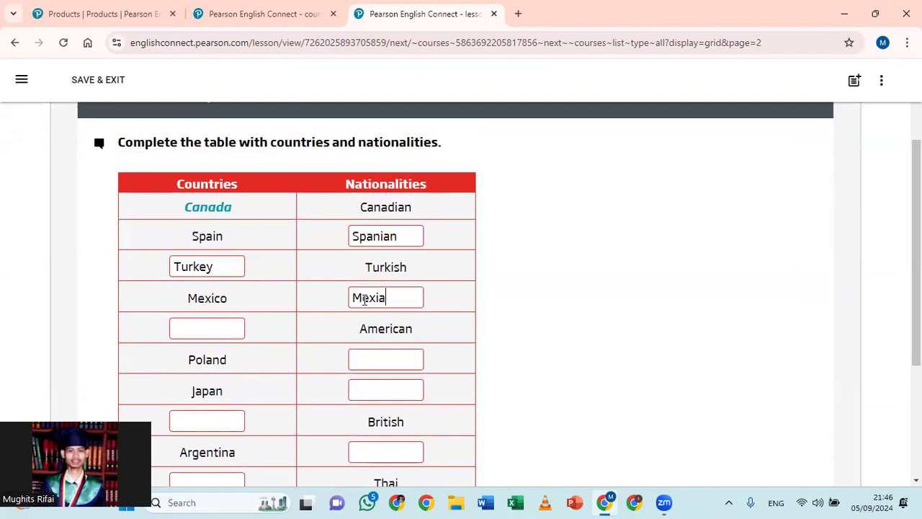
pyautogui.press('BackSpace')
pyautogui.write('can')
# Step: Enter "America" as the country for American, "Poland" as the nationality for Poland and "Japanese" for Japan
pyautogui.click(225, 327)
pyautogui.write('America')
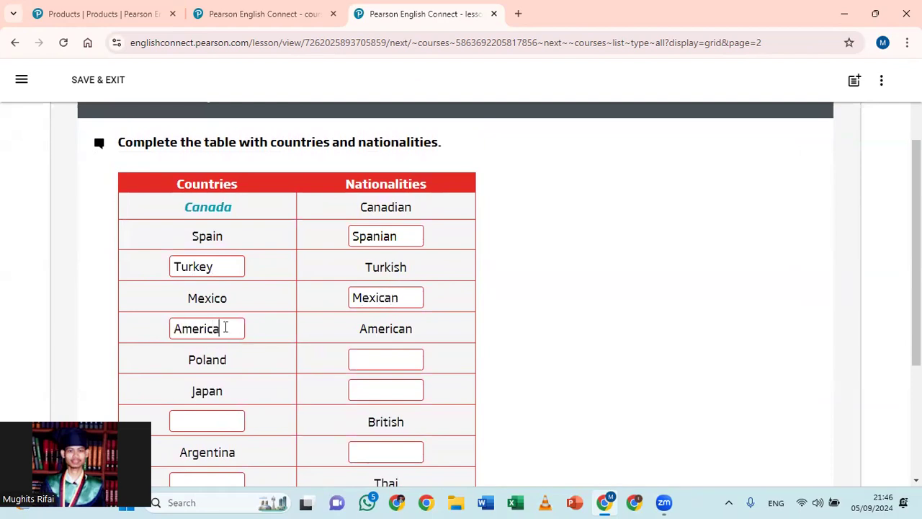
pyautogui.click(357, 356)
pyautogui.write('Polan')
pyautogui.write('d')
pyautogui.write('Japanese')
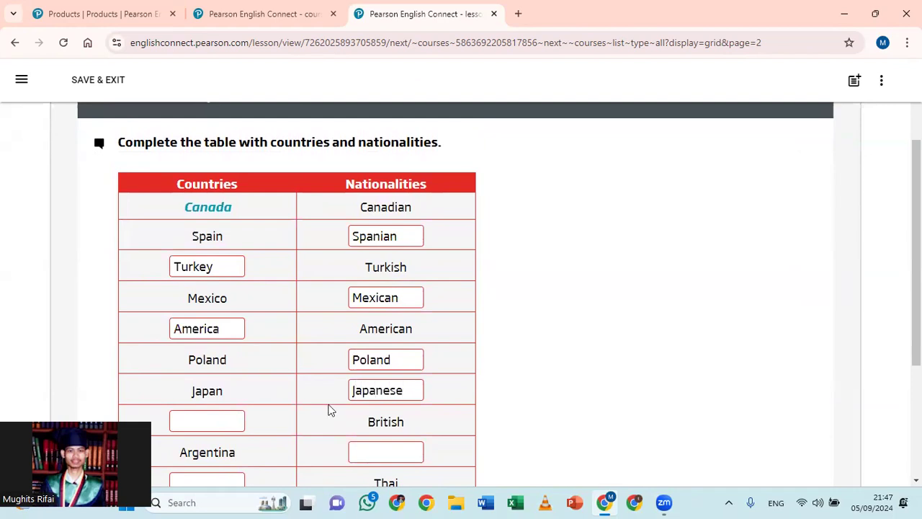
# Step: Enter "England" as the country for British and "Argentinian" as the nationality for Argentina
pyautogui.click(227, 415)
pyautogui.write('England')
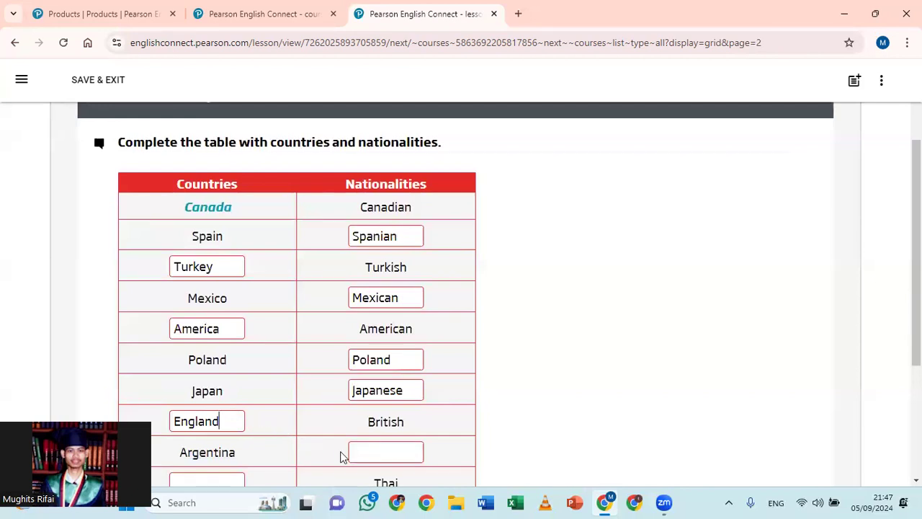
pyautogui.scroll(-1, 341, 455)
pyautogui.click(371, 391)
pyautogui.write('A')
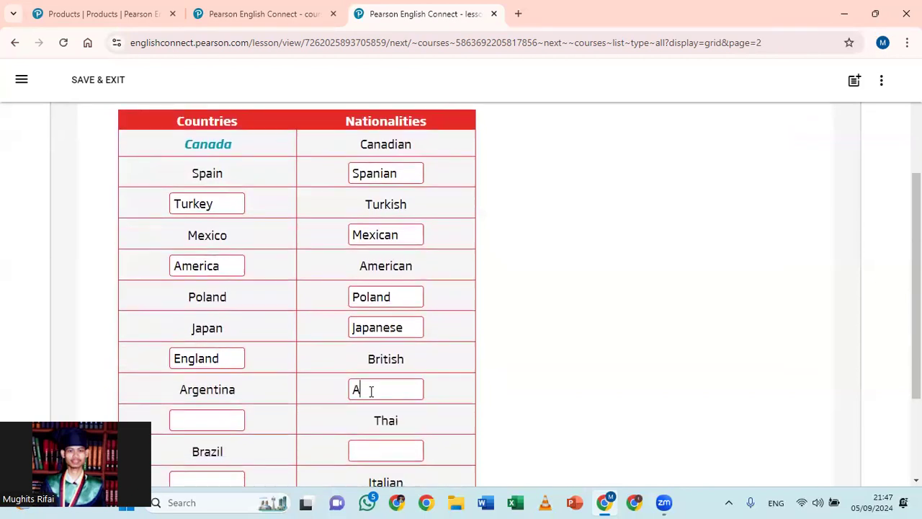
pyautogui.write('rgentinian')
# Step: Complete the last table rows with "Thailand" for Thai, "Brazilian" for Brazil and "Italy" for Italian
pyautogui.scroll(-2, 371, 391)
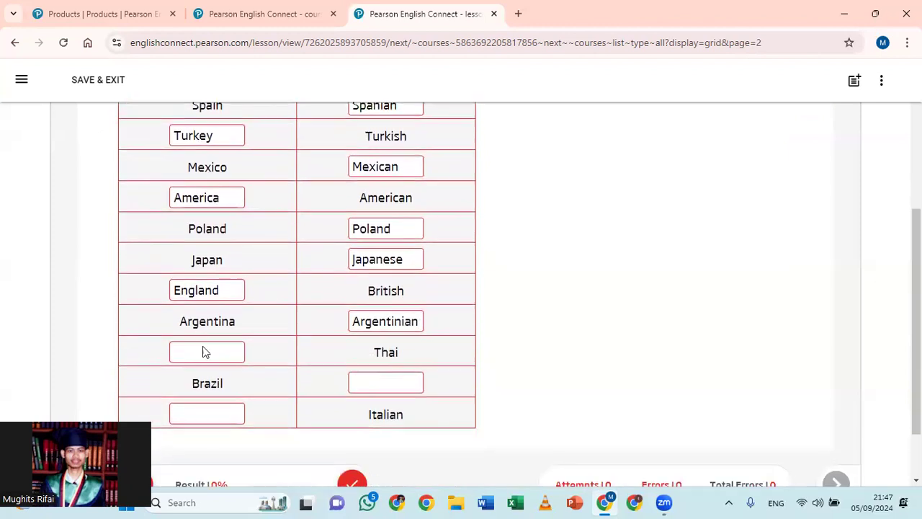
pyautogui.click(194, 312)
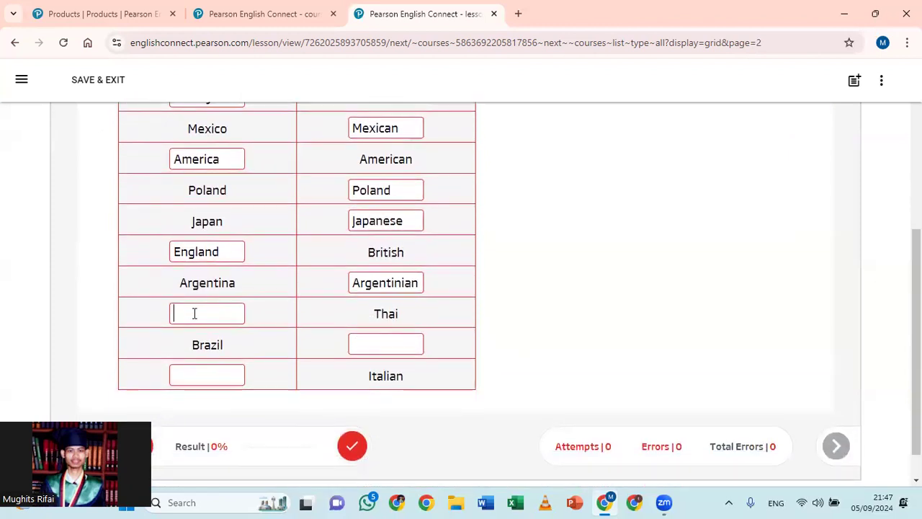
pyautogui.write('Thai')
pyautogui.press('BackSpace')
pyautogui.write('land')
pyautogui.write('Bra')
pyautogui.write('zilian')
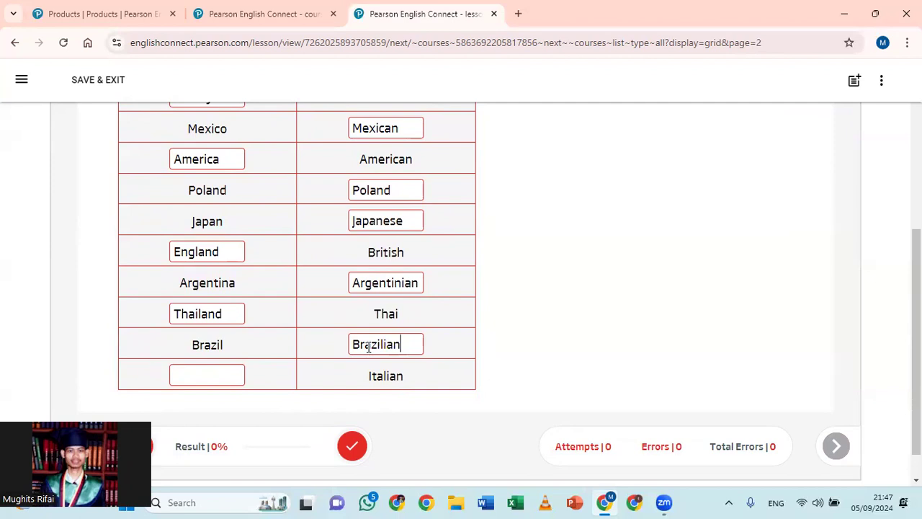
pyautogui.write('Iti')
pyautogui.write('aly')
# Step: Check the Exercise 1 answers and review the marked table along with the result, attempts and errors
pyautogui.click(352, 447)
pyautogui.scroll(3, 557, 389)
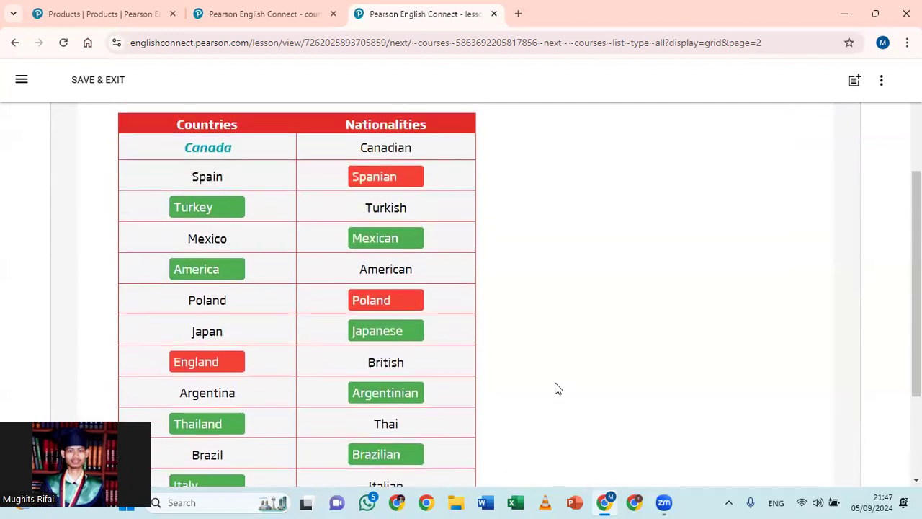
pyautogui.scroll(-3, 557, 389)
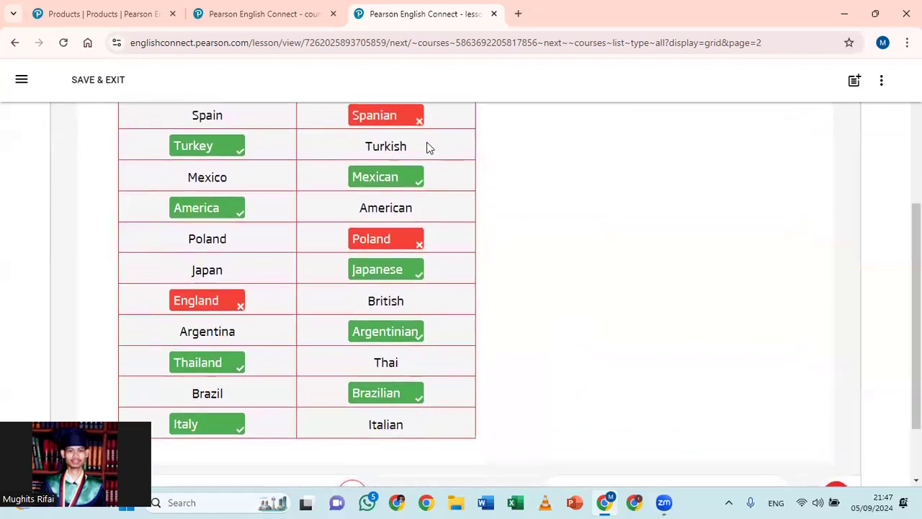
pyautogui.scroll(1, 495, 172)
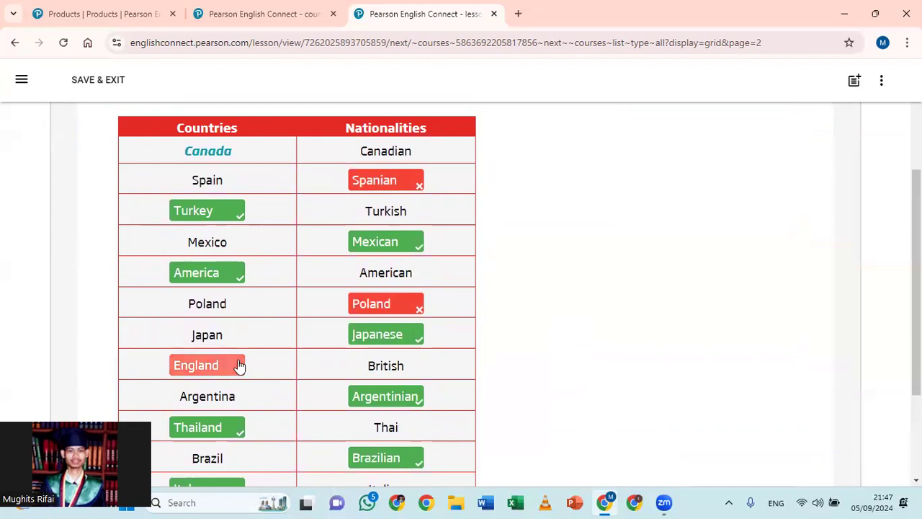
pyautogui.scroll(-3, 482, 362)
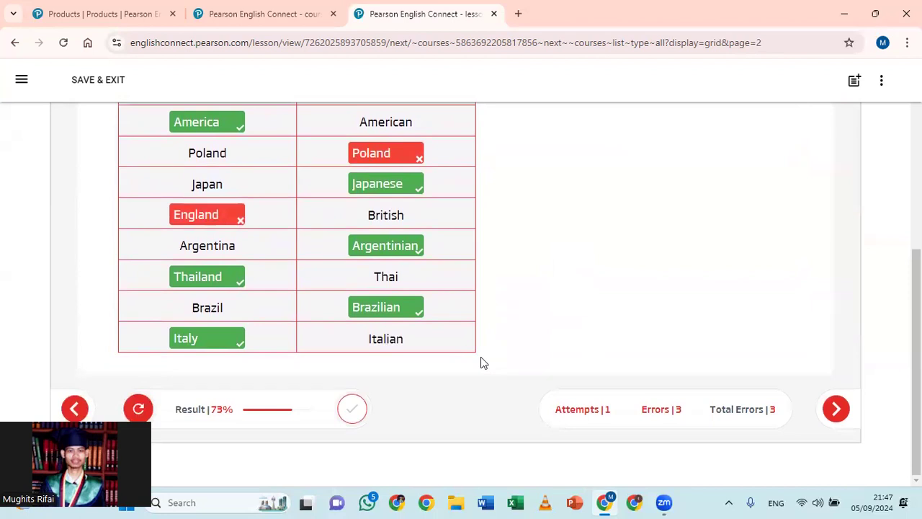
# Step: Reset the Exercise 1 activity and confirm clearing all the entered answers
pyautogui.scroll(3, 455, 376)
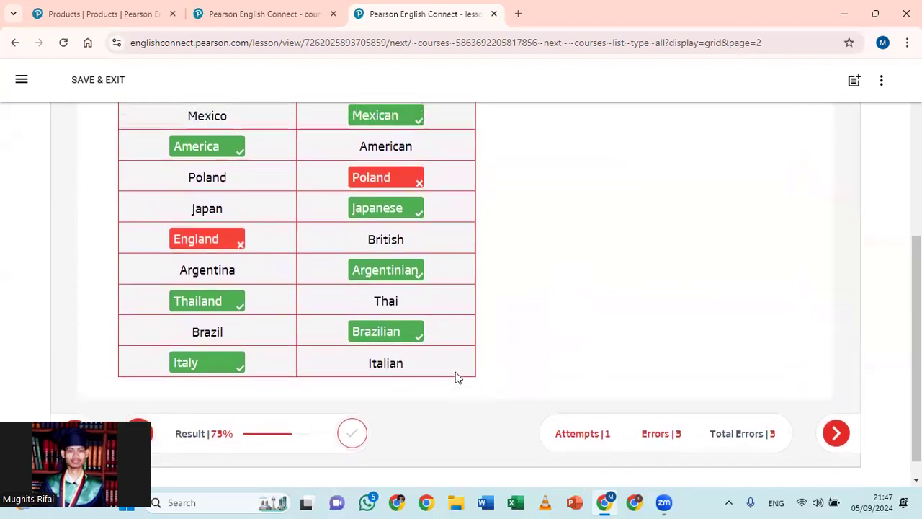
pyautogui.scroll(2, 455, 372)
pyautogui.scroll(-5, 455, 372)
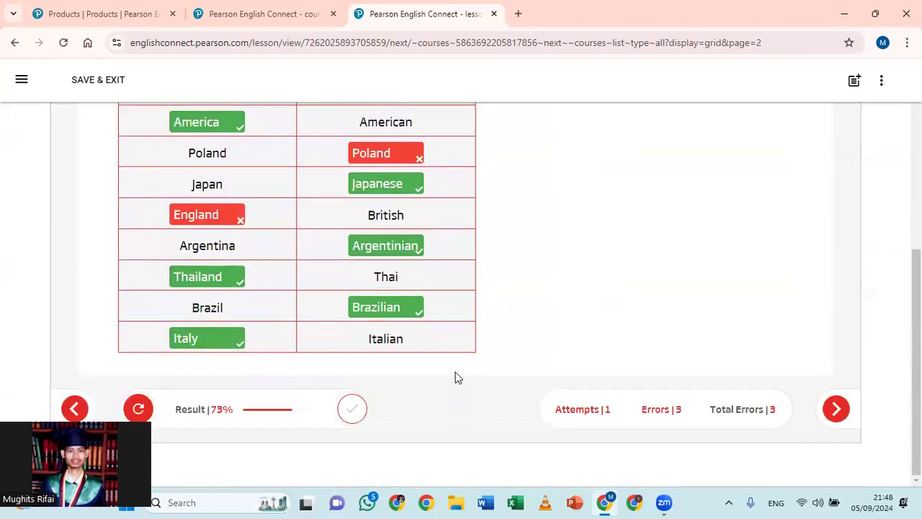
pyautogui.click(139, 408)
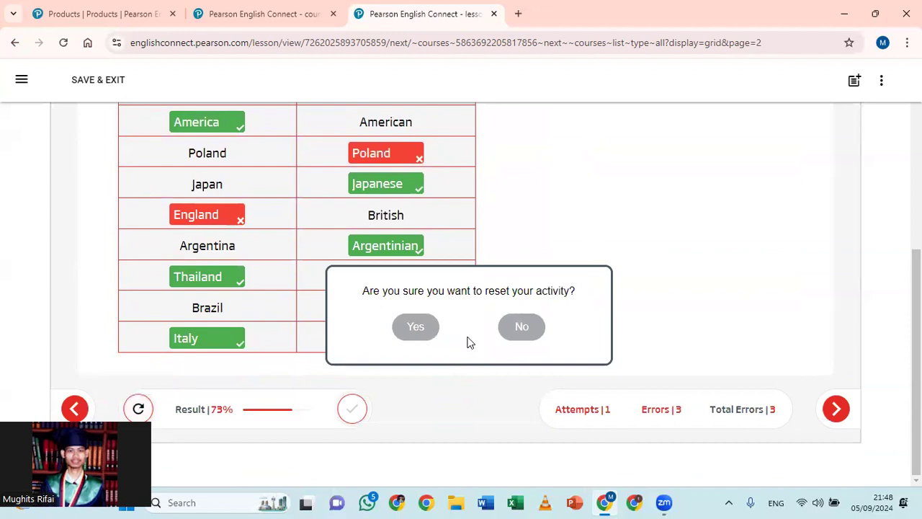
pyautogui.click(417, 327)
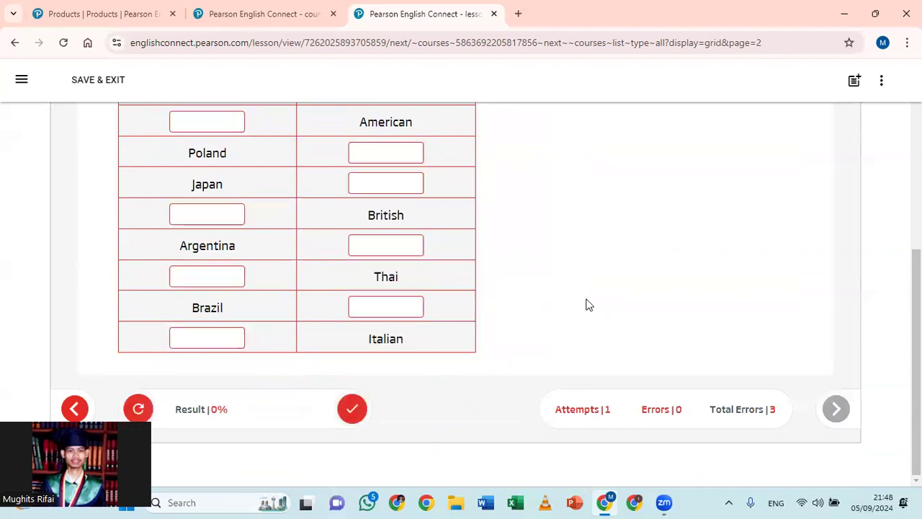
# Step: Enter "Spanish" as the nationality for Spain and "Turkey" as the country for Turkish
pyautogui.scroll(5, 587, 305)
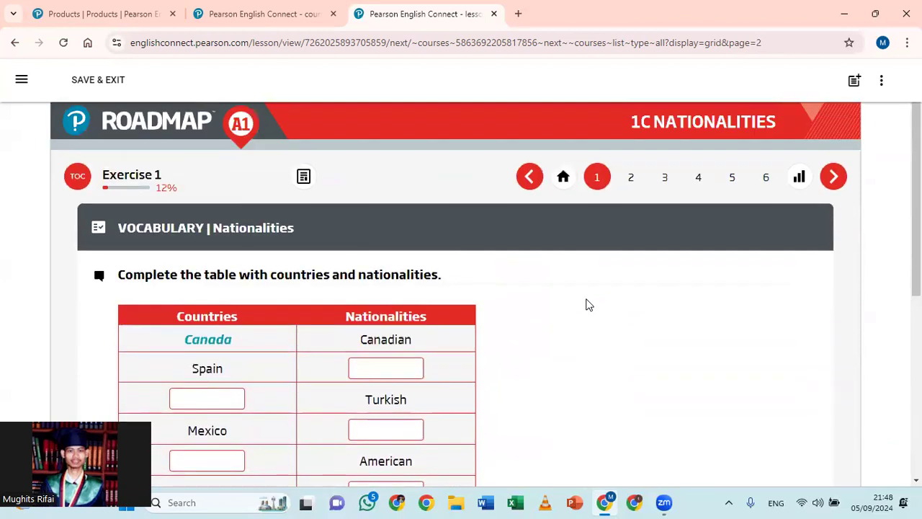
pyautogui.scroll(-1, 369, 379)
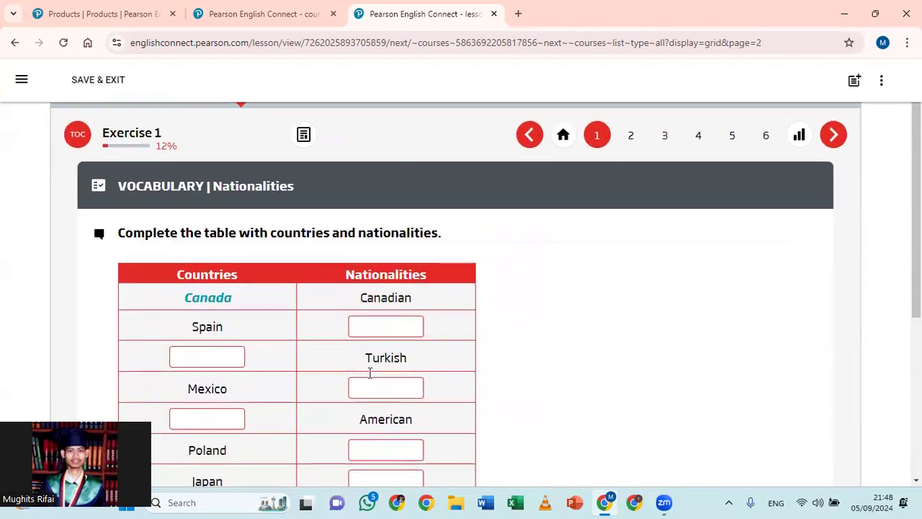
pyautogui.click(374, 326)
pyautogui.write('Spanish')
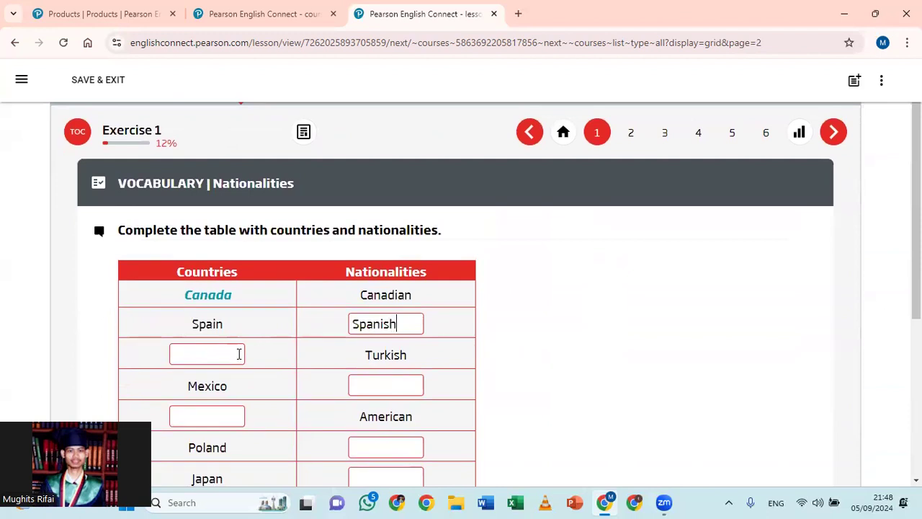
pyautogui.click(238, 354)
pyautogui.write('Turkey')
# Step: Enter "Mexican" as the nationality for Mexico in the table
pyautogui.scroll(-1, 239, 353)
pyautogui.click(374, 308)
pyautogui.write('Mexican')
pyautogui.press('BackSpace')
pyautogui.press('BackSpace')
pyautogui.press('BackSpace')
pyautogui.press('BackSpace')
pyautogui.write('ican')
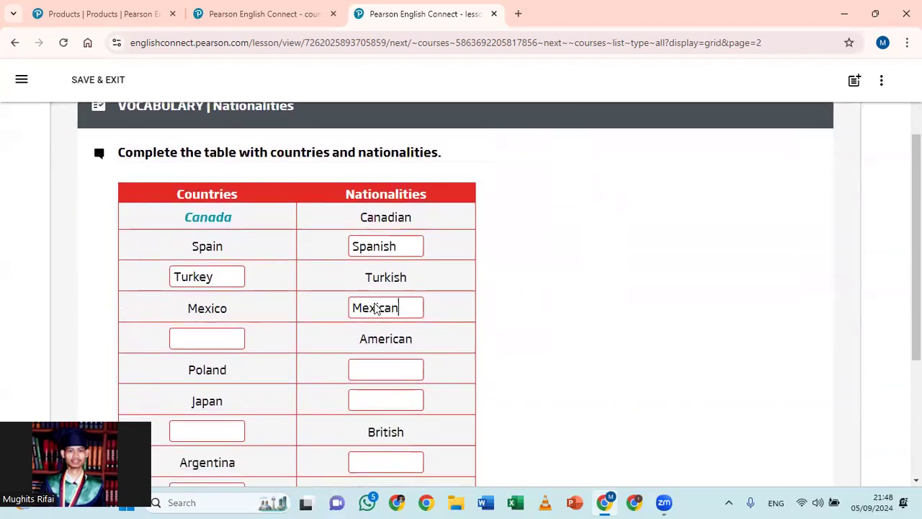
# Step: Enter "America" as the country for American, "Polish" as the nationality for Poland and "Japanese" for Japan
pyautogui.click(229, 337)
pyautogui.write('Amer')
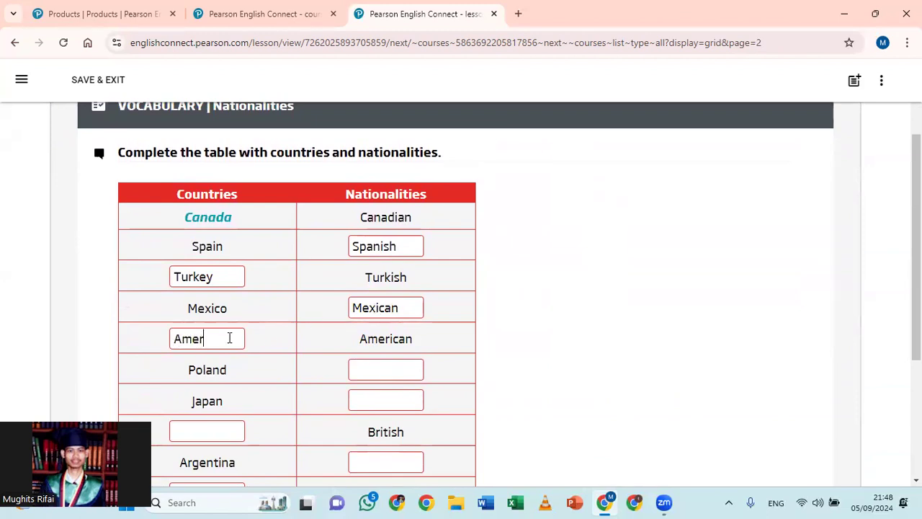
pyautogui.write('icaPo')
pyautogui.write('Japanese')
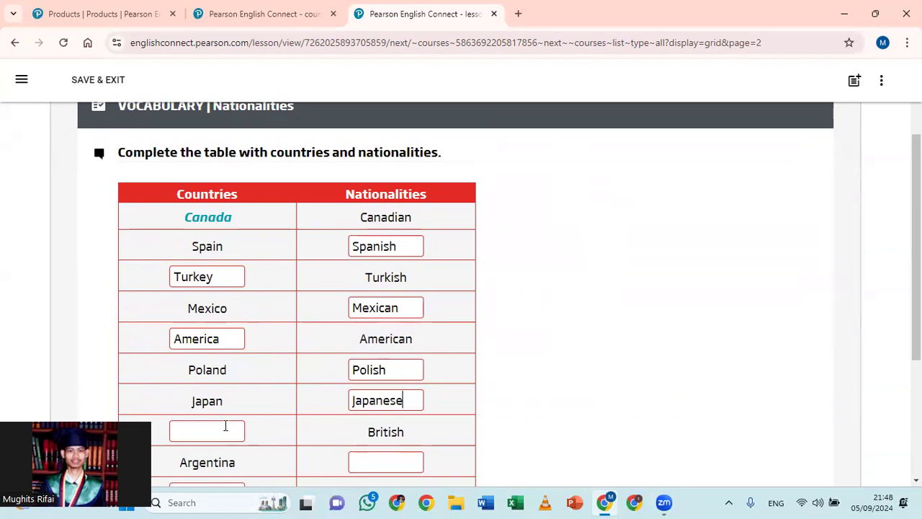
# Step: Enter "The UK" as the country for British and "Argentinian" as the nationality for Argentina
pyautogui.scroll(-1, 500, 374)
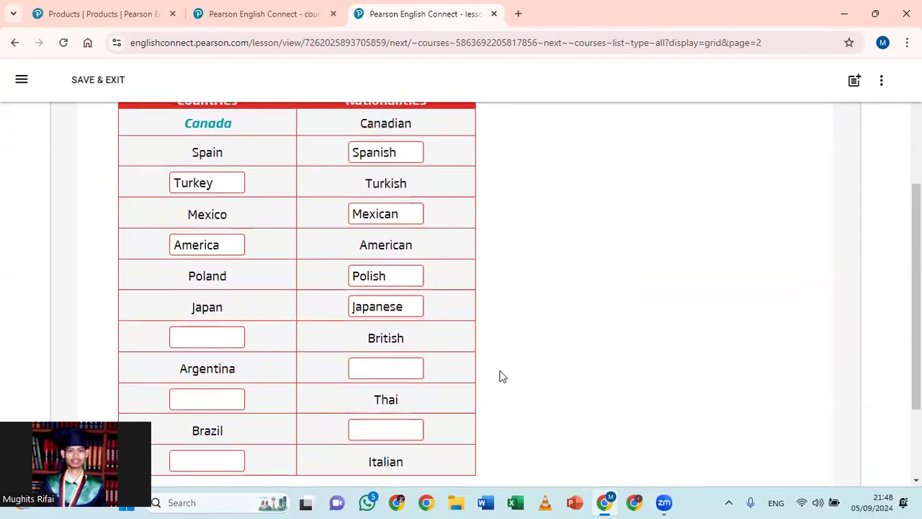
pyautogui.write('e UK')
pyautogui.write('A')
pyautogui.write('re')
pyautogui.press('BackSpace')
pyautogui.write('gentinian')
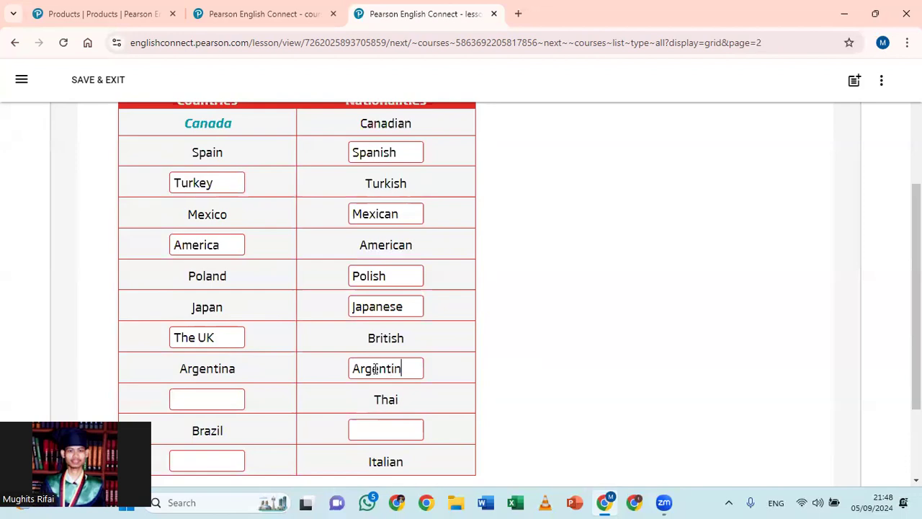
# Step: Fill the remaining table rows with "Thailand" for Thai, "Brazilian" for Brazil and "Italy" for Italian
pyautogui.click(186, 399)
pyautogui.write('Thailand')
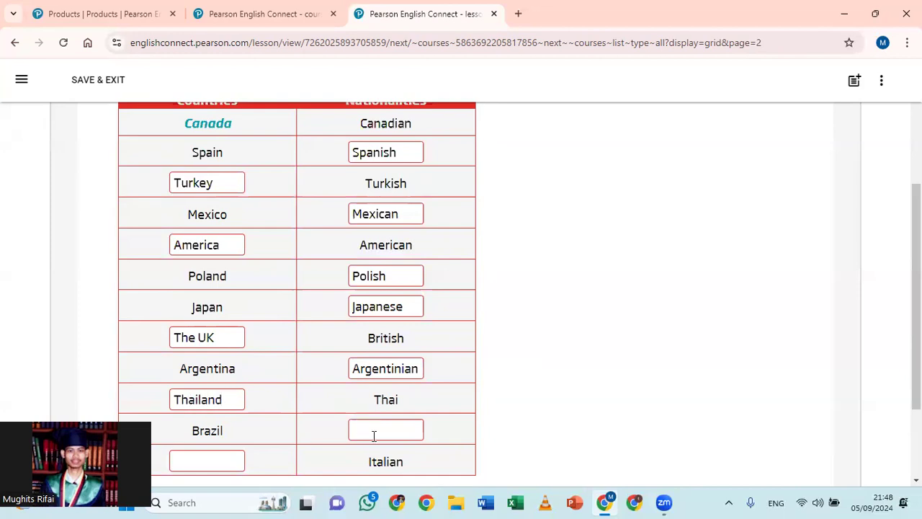
pyautogui.write('Brazilian')
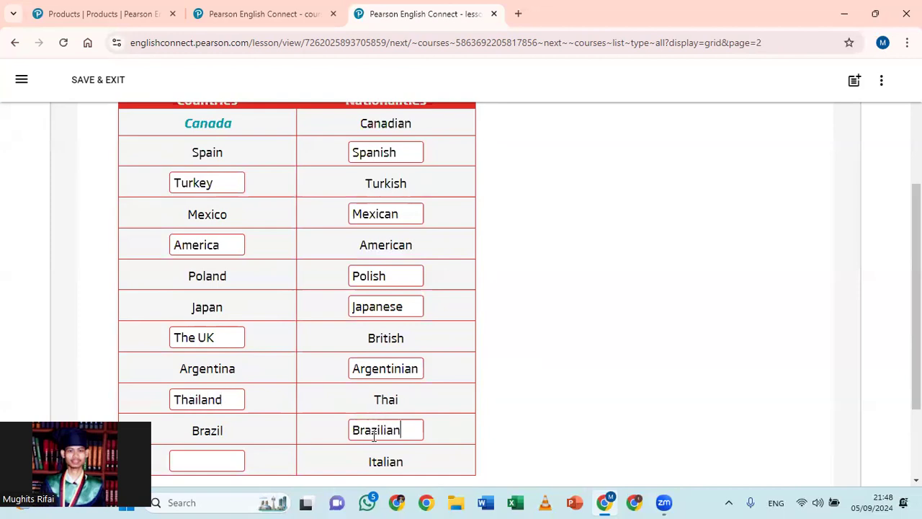
pyautogui.scroll(-2, 374, 436)
pyautogui.write('Italy')
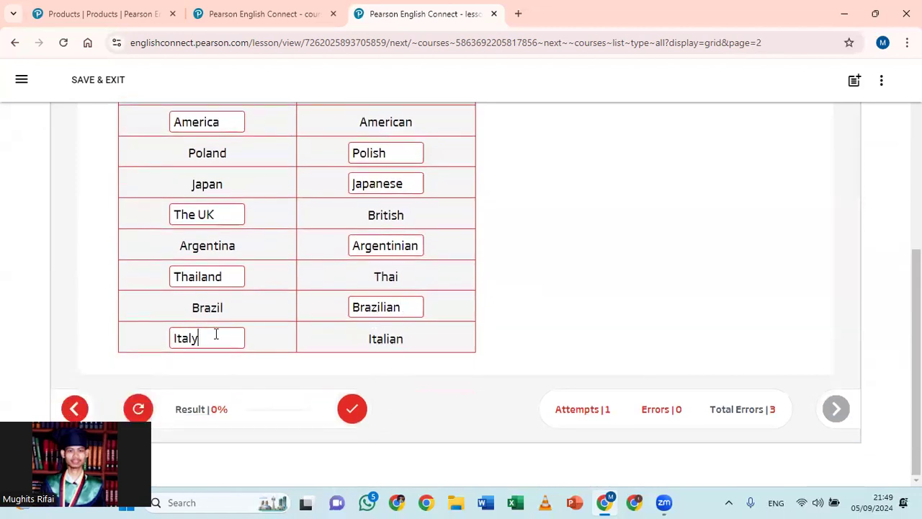
# Step: Check the second attempt at Exercise 1 and review the marked answers, result, attempts and exercise progress
pyautogui.click(349, 408)
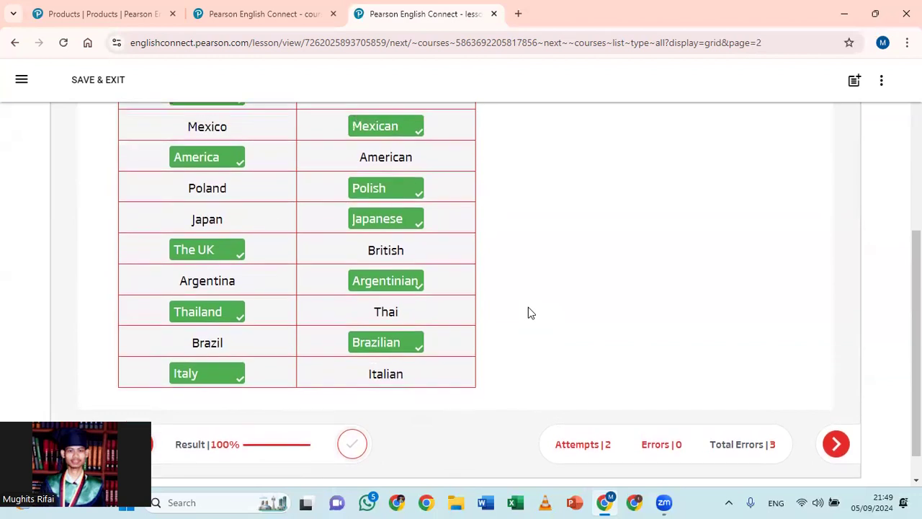
pyautogui.scroll(-1, 528, 312)
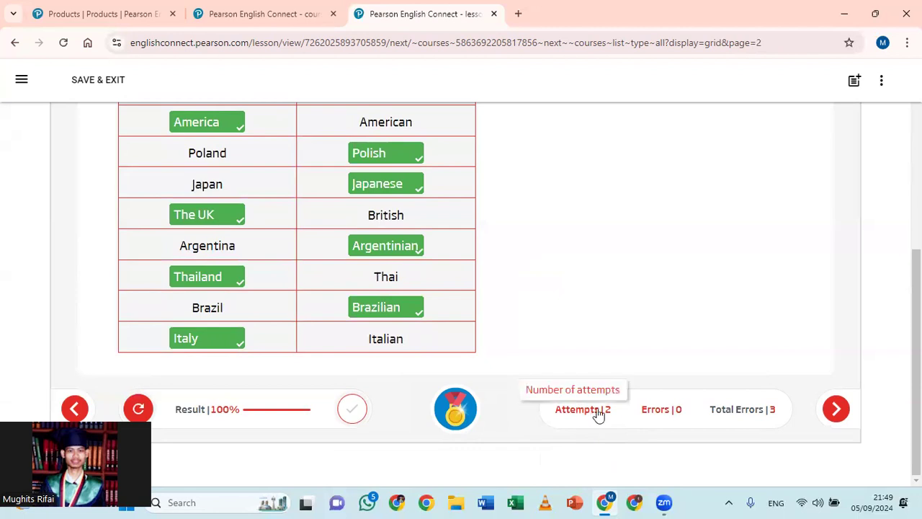
pyautogui.scroll(1, 609, 346)
pyautogui.scroll(5, 609, 345)
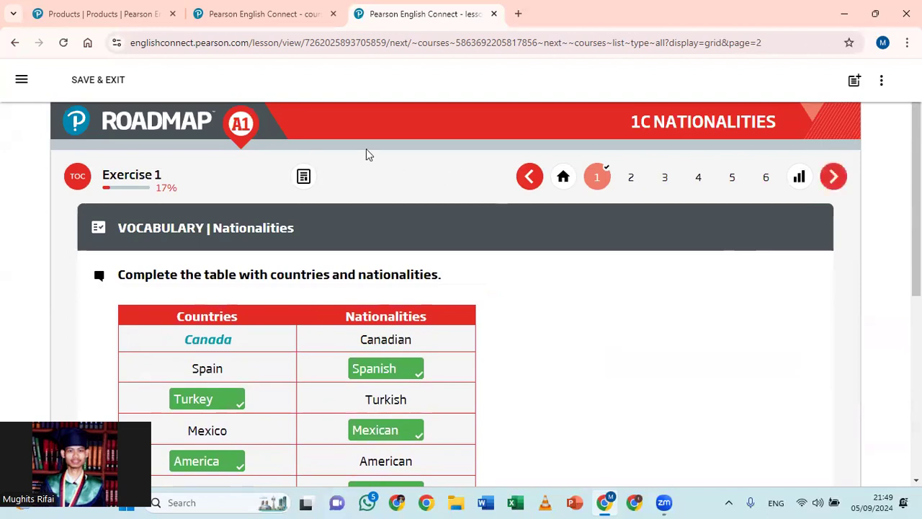
# Step: Save and exit the 1C Nationalities lesson, and open Roadmap A1 – Resources from My Content
pyautogui.click(94, 83)
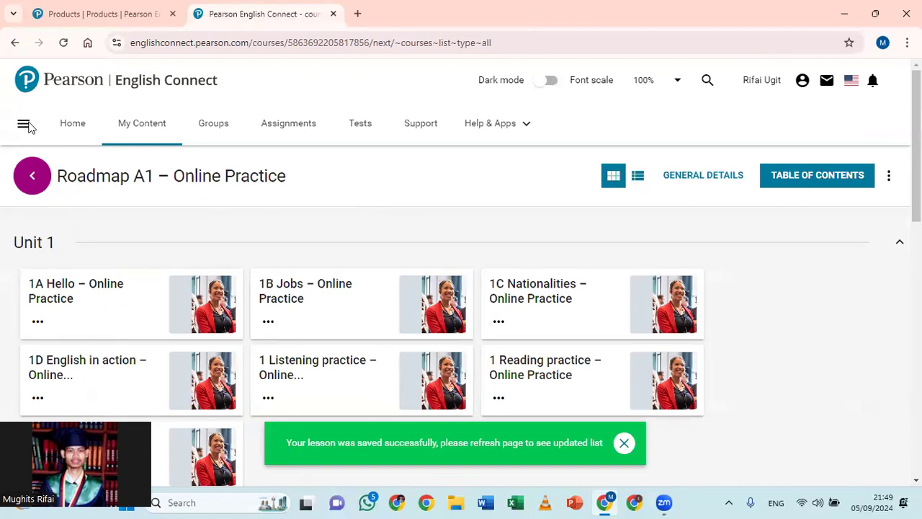
pyautogui.click(13, 45)
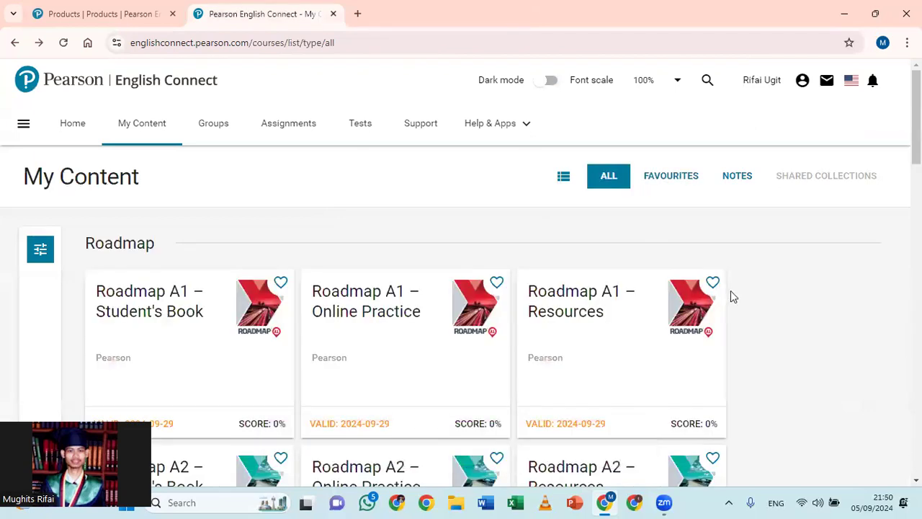
pyautogui.click(589, 314)
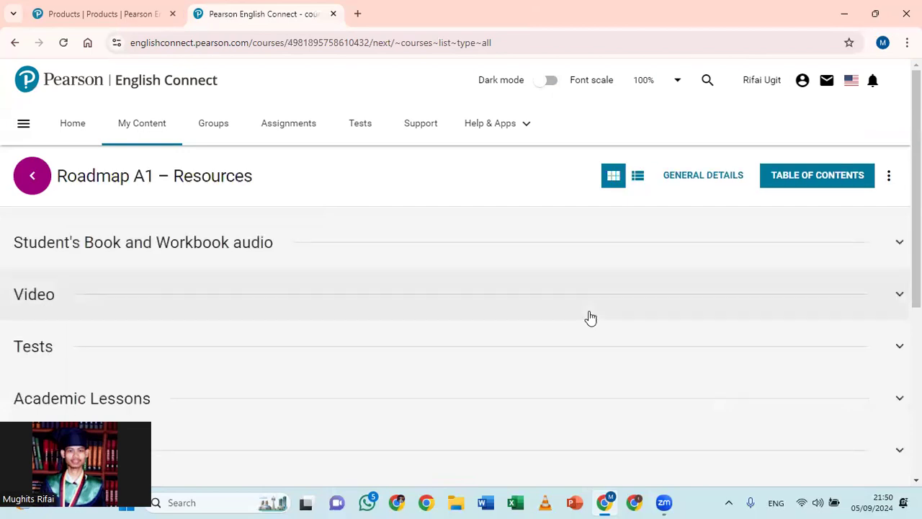
# Step: Look through the resource sections, expanding and collapsing Student's Book and Workbook audio and its Student's Book audio subsection
pyautogui.scroll(-2, 589, 318)
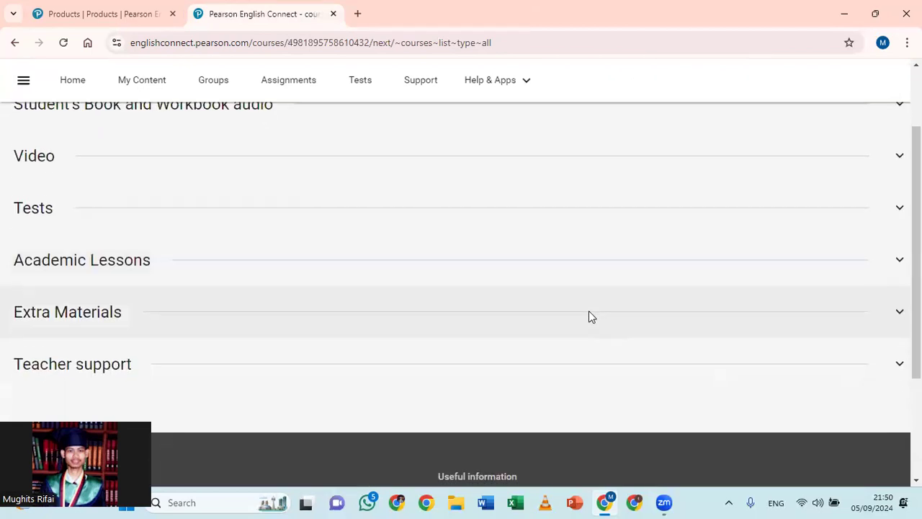
pyautogui.scroll(1, 588, 317)
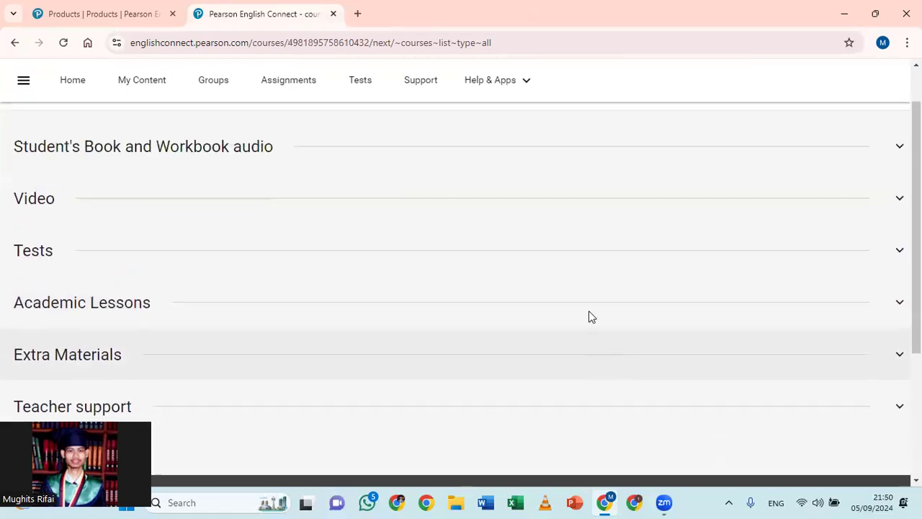
pyautogui.scroll(2, 588, 316)
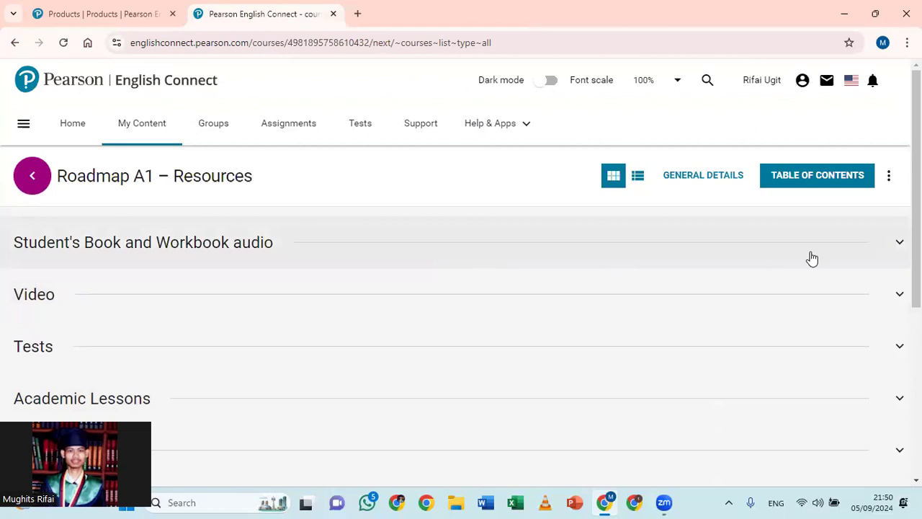
pyautogui.click(896, 250)
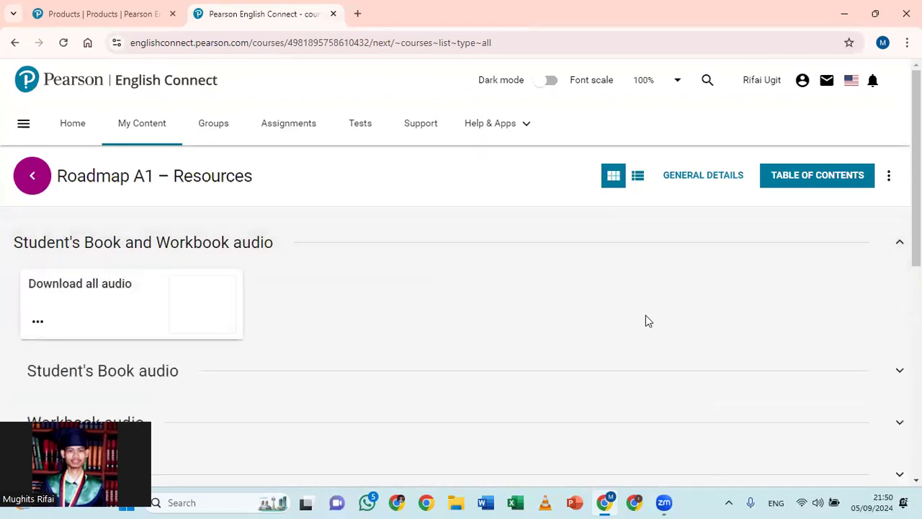
pyautogui.scroll(-3, 645, 316)
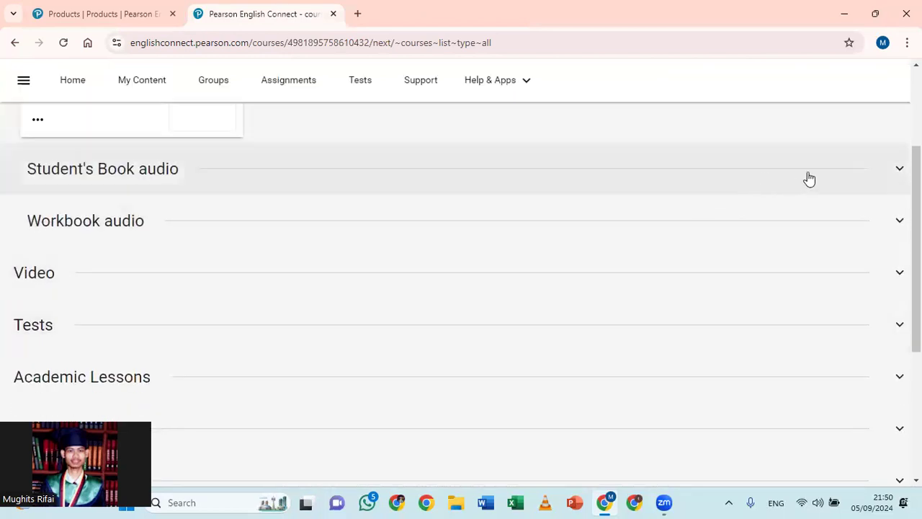
pyautogui.click(893, 180)
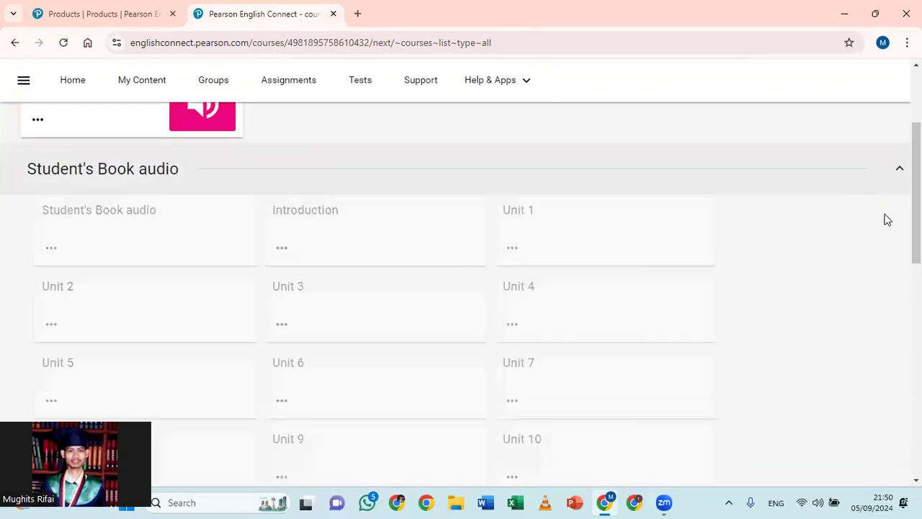
pyautogui.click(899, 174)
pyautogui.scroll(1, 899, 141)
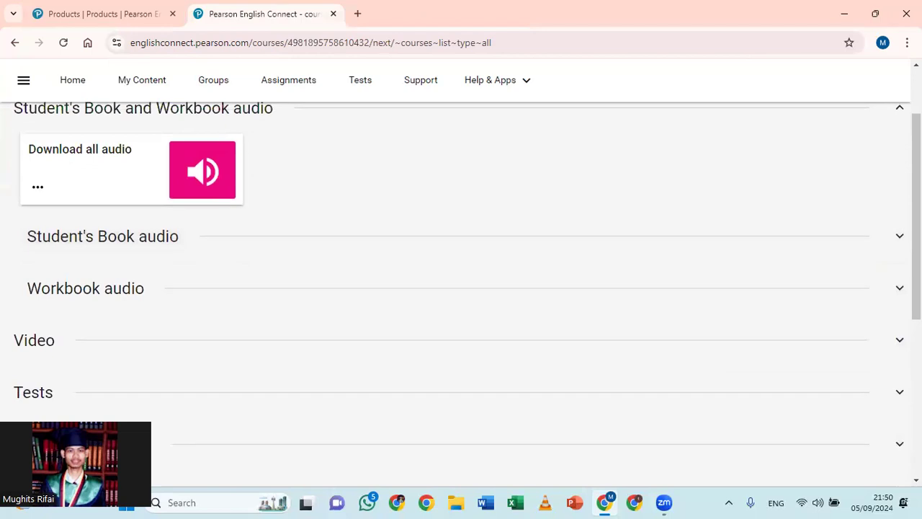
pyautogui.click(899, 140)
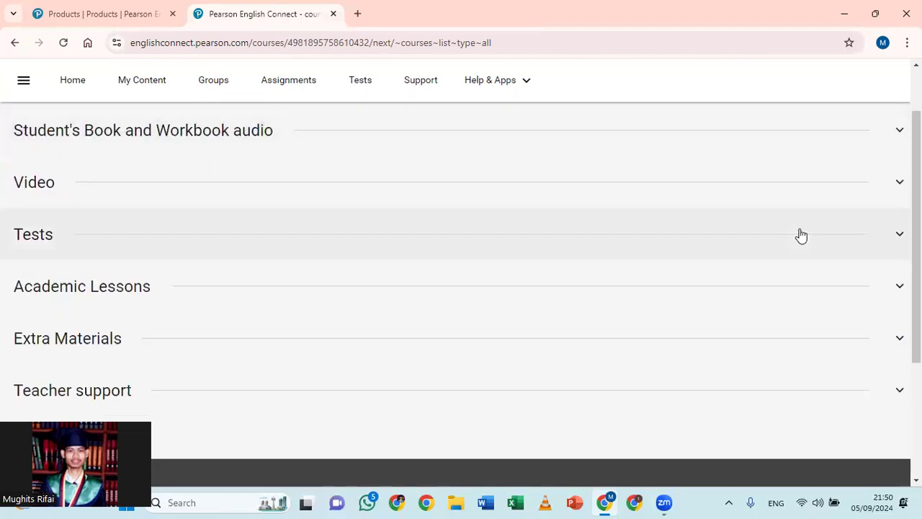
# Step: Expand the Extra Materials section and look over the Roadmap A1 resource categories
pyautogui.scroll(-3, 799, 232)
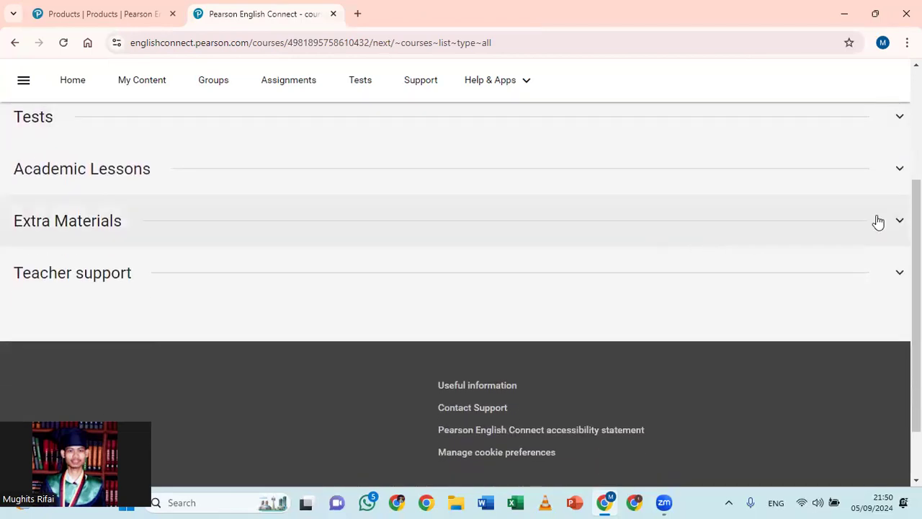
pyautogui.click(878, 221)
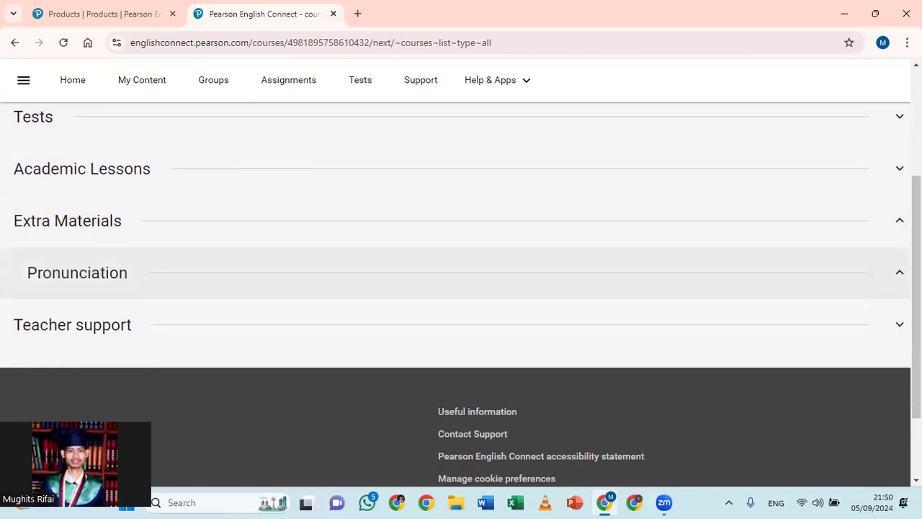
pyautogui.scroll(3, 787, 232)
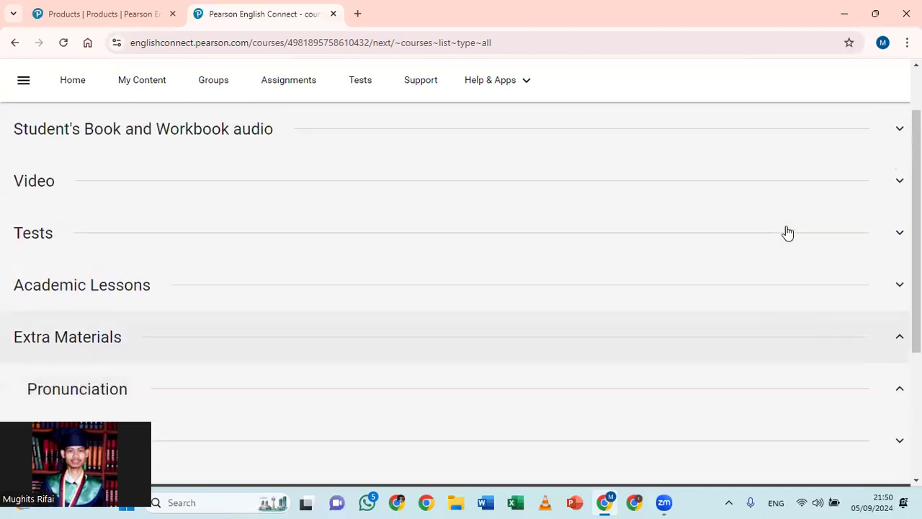
pyautogui.scroll(-3, 787, 232)
pyautogui.scroll(3, 787, 232)
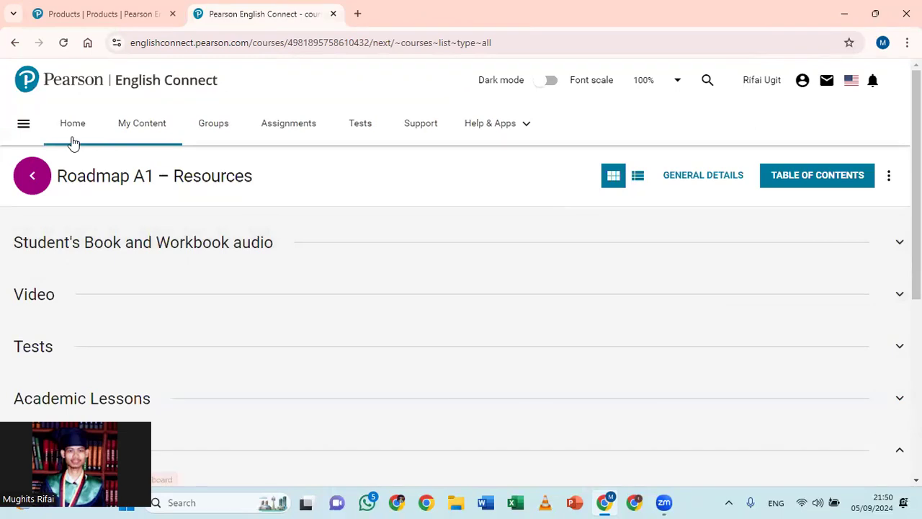
# Step: Return to My Content and switch to the Products page of the Pearson English dashboard
pyautogui.click(13, 43)
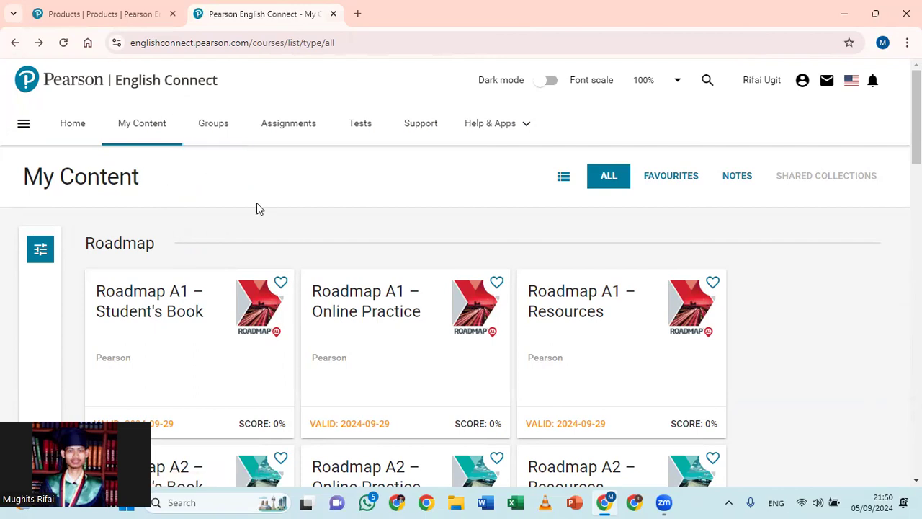
pyautogui.click(75, 10)
pyautogui.scroll(1, 395, 167)
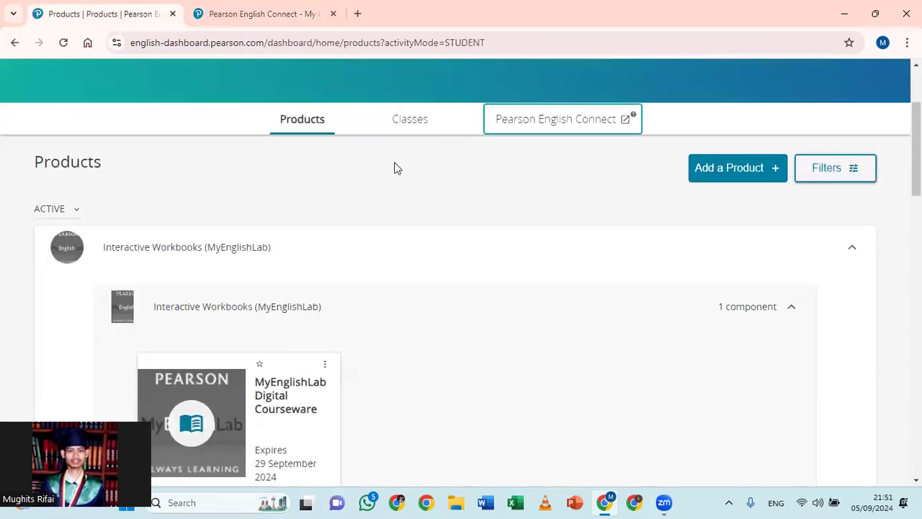
# Step: Open MyEnglishLab Digital Courseware from the Interactive Workbooks (MyEnglishLab) products
pyautogui.scroll(2, 395, 167)
pyautogui.scroll(-2, 395, 167)
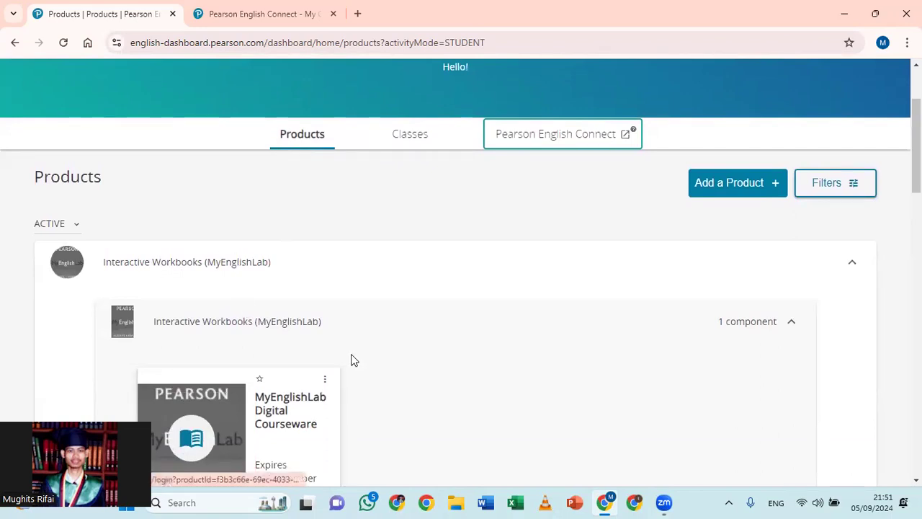
pyautogui.scroll(-2, 352, 360)
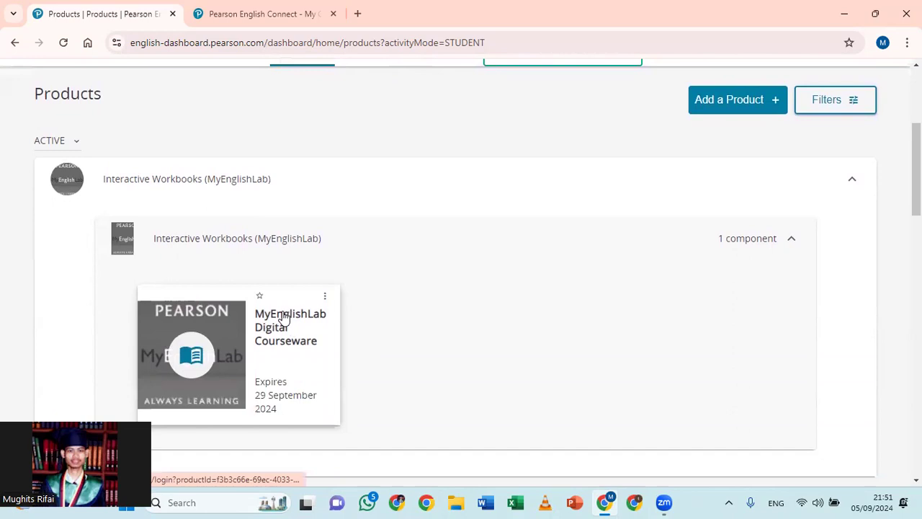
pyautogui.click(284, 317)
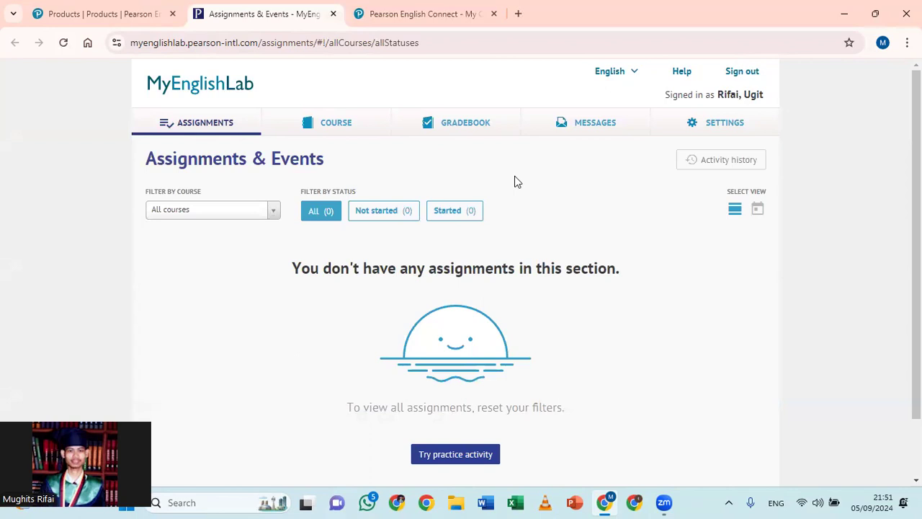
# Step: Show the Kemendikbud Demo Roadmap A1 course in MyEnglishLab and look over its units and Unit 1 sections
pyautogui.click(334, 124)
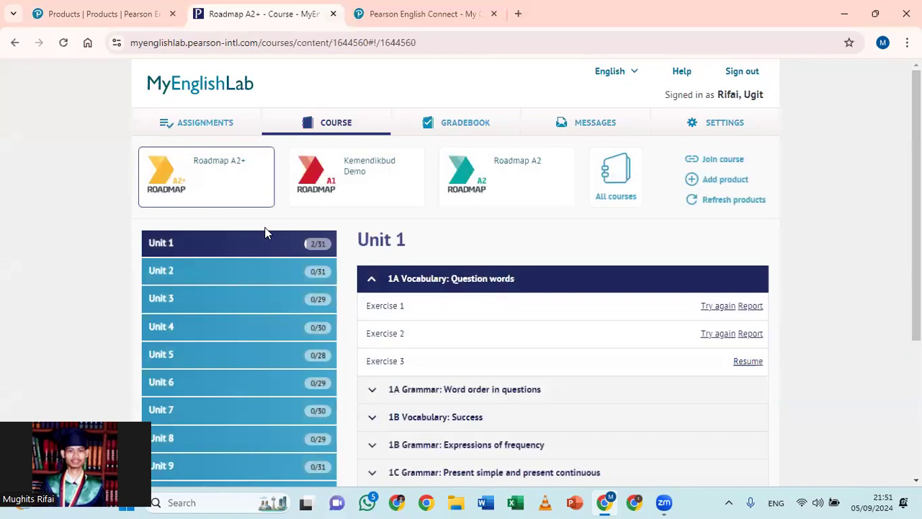
pyautogui.click(366, 188)
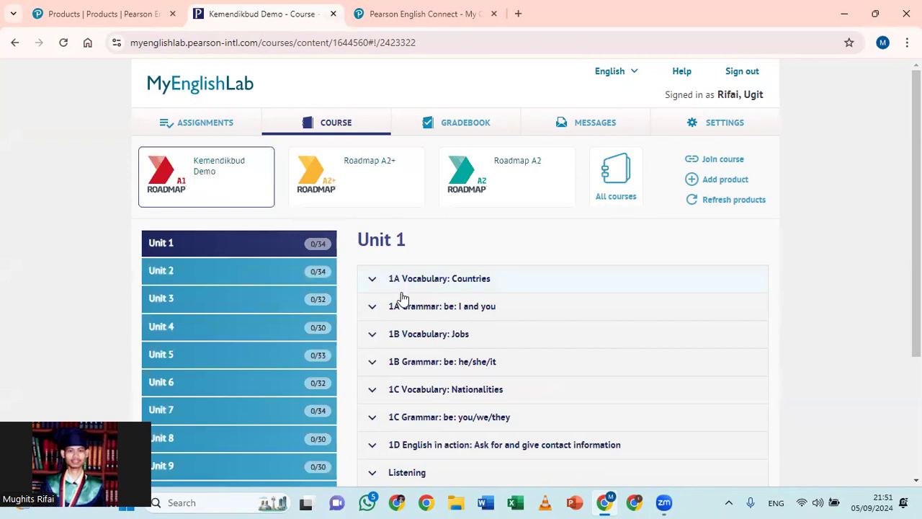
pyautogui.scroll(-3, 402, 294)
pyautogui.scroll(1, 402, 298)
pyautogui.scroll(1, 402, 298)
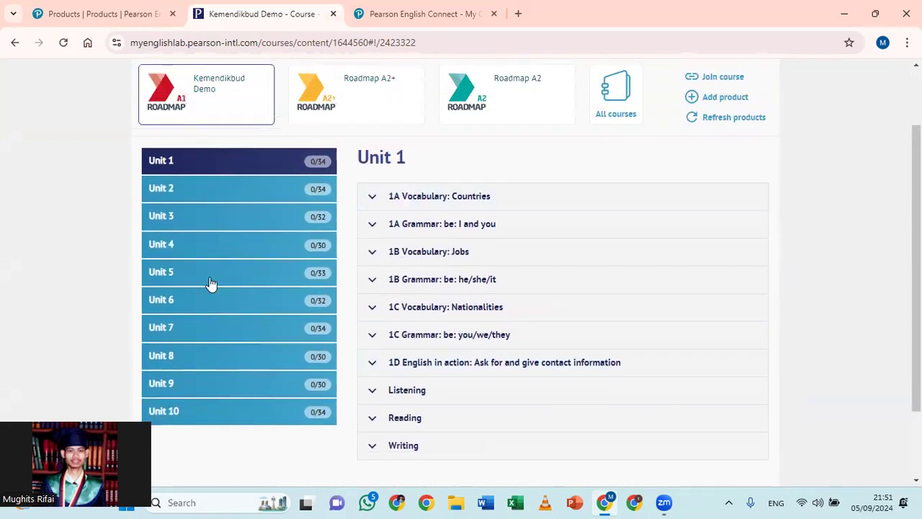
# Step: Expand 1A Vocabulary: Countries in Unit 1 and open Exercise 2
pyautogui.click(371, 200)
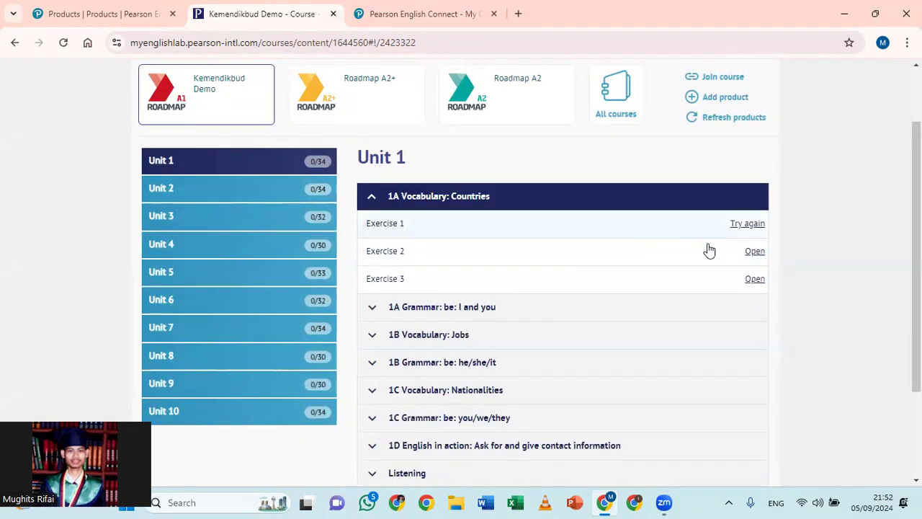
pyautogui.click(756, 257)
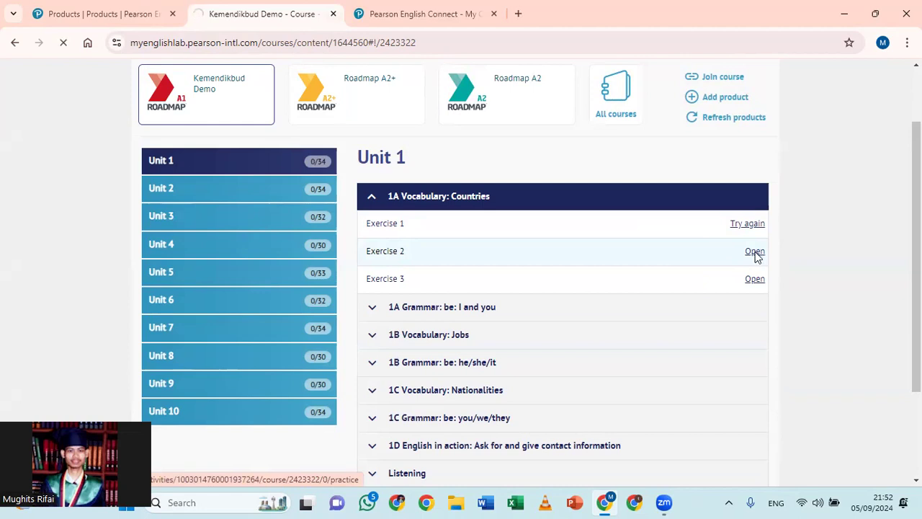